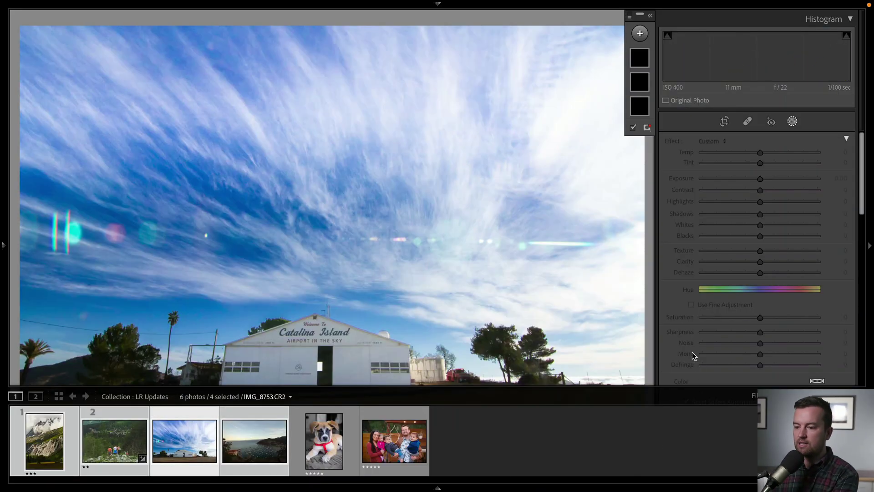
# Compare the edited Catalina Island hangar photo with its unedited original.
pyautogui.press('\\')
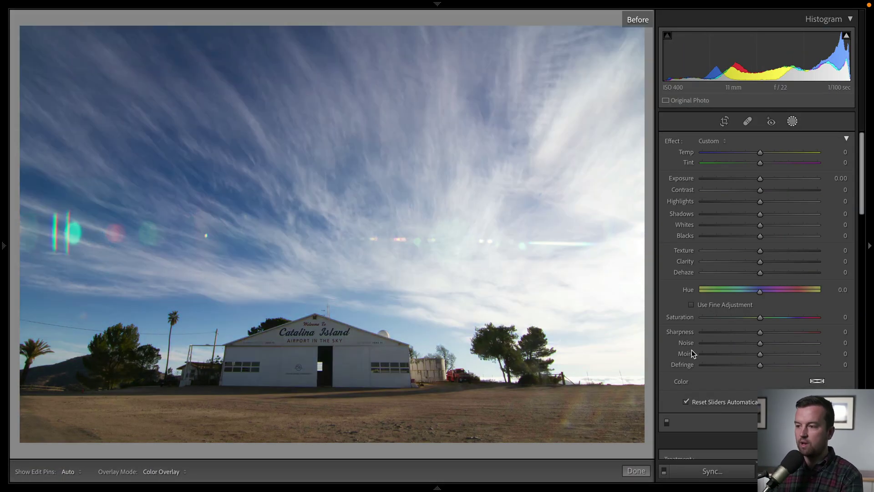
pyautogui.press('\\')
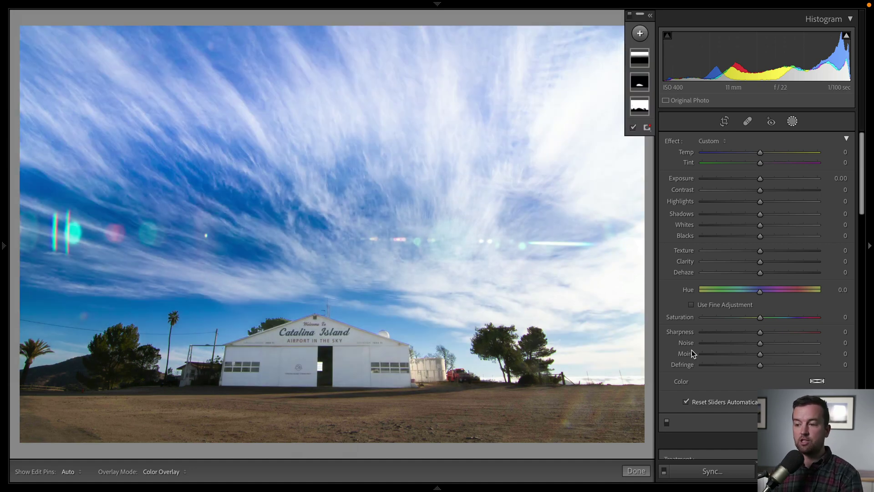
pyautogui.press('\\')
pyautogui.press('\\')
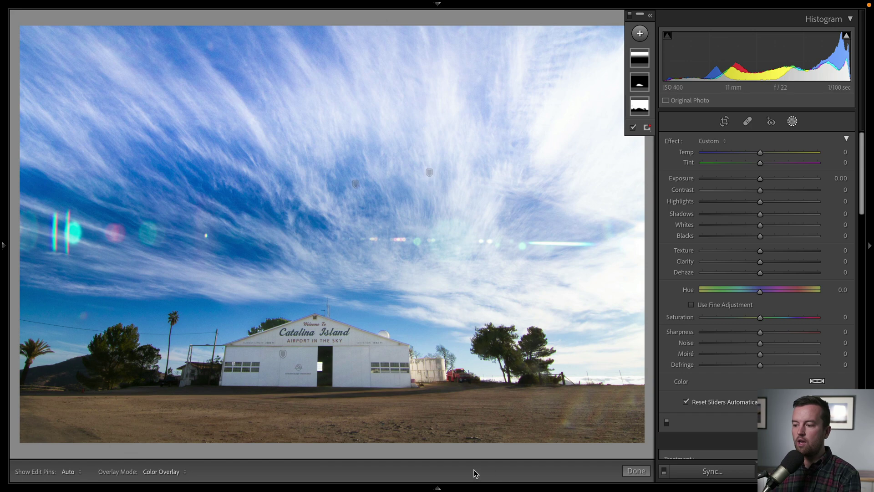
# Open the puppy photo and compare its edited version with the original.
pyautogui.click(437, 487)
pyautogui.click(321, 442)
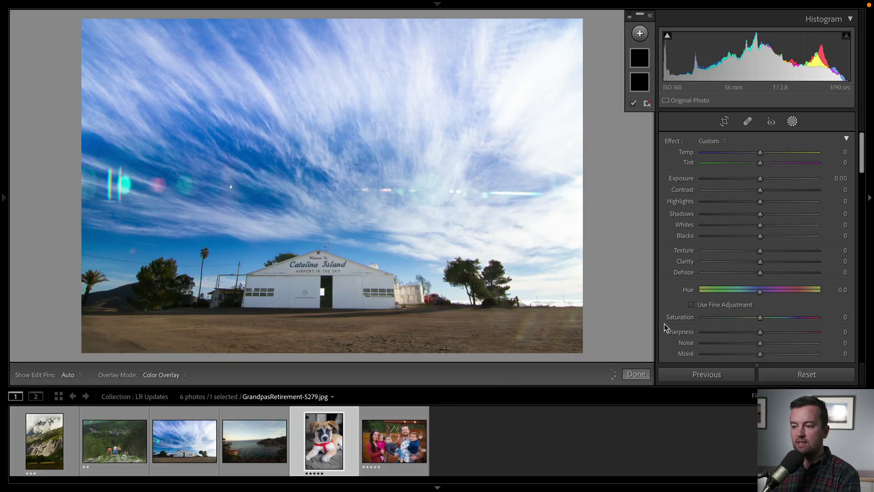
pyautogui.press('\\')
pyautogui.press('\\')
pyautogui.press('\\')
pyautogui.press('\\')
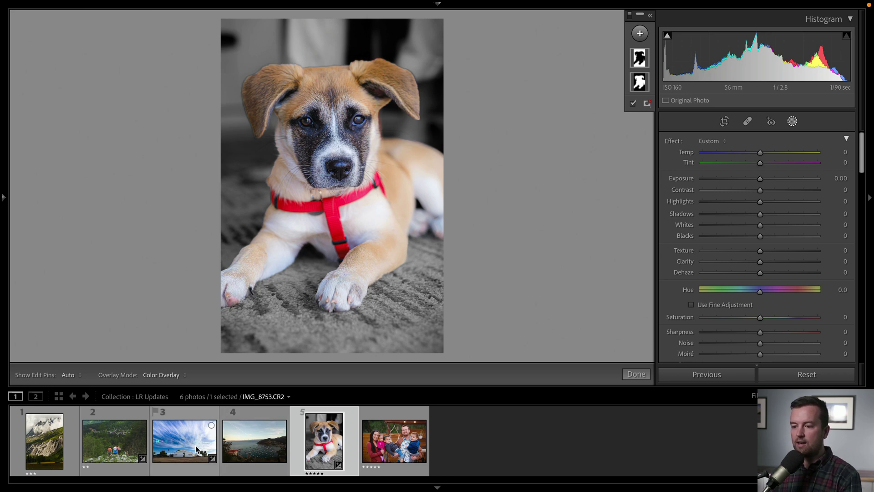
# Return to the Catalina Island hangar photo, reset all its edits and bring up the masking options.
pyautogui.click(212, 444)
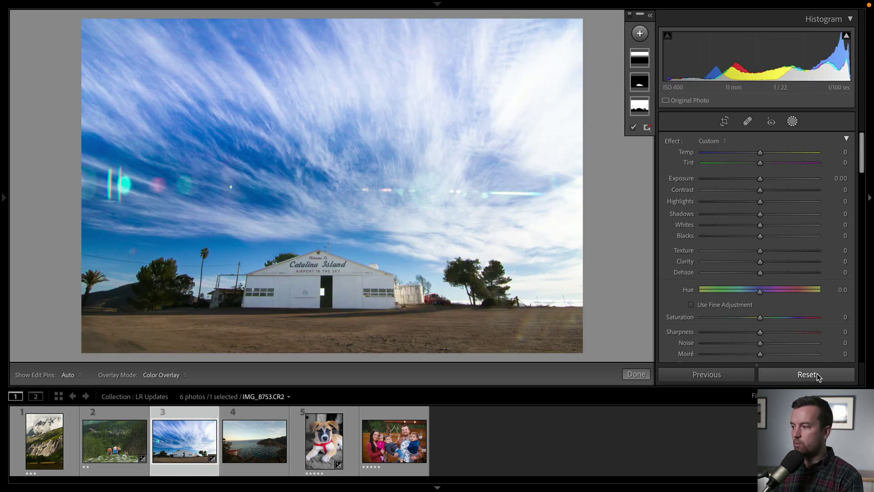
pyautogui.click(818, 375)
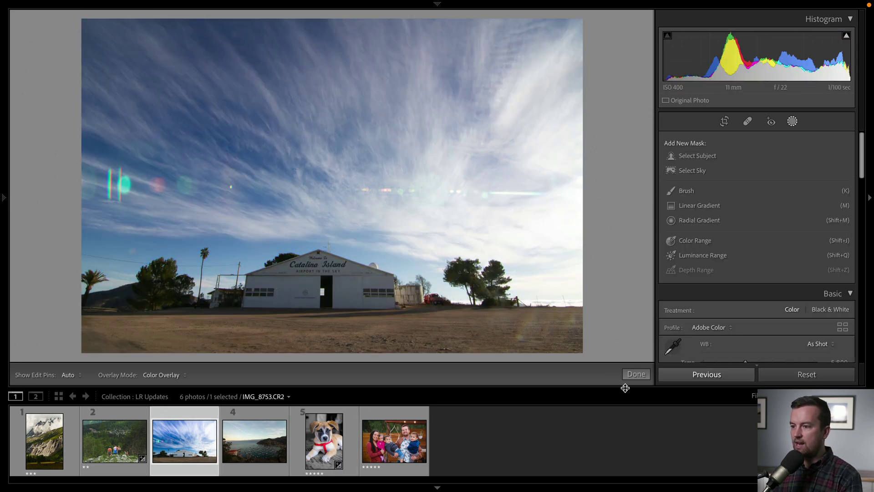
pyautogui.click(437, 488)
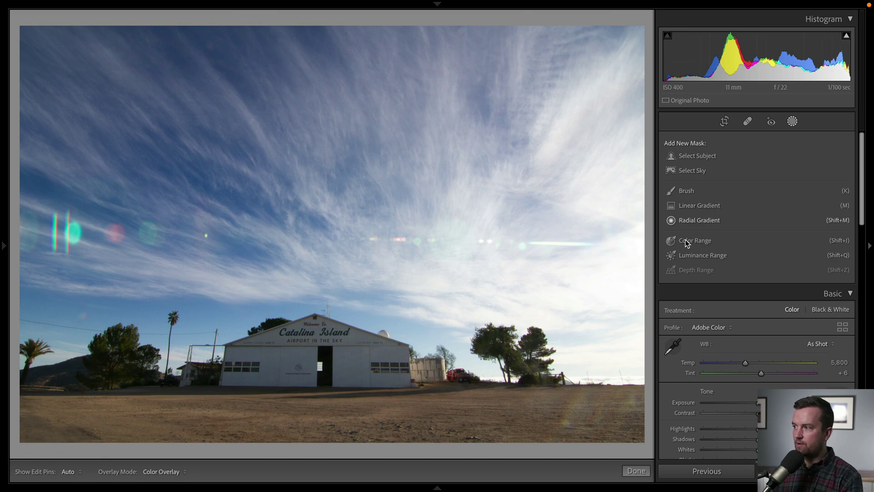
pyautogui.click(793, 121)
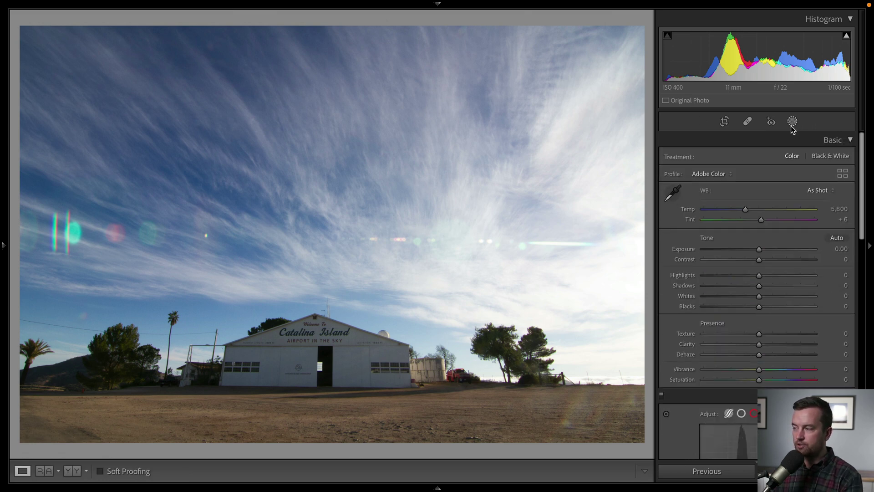
pyautogui.click(793, 122)
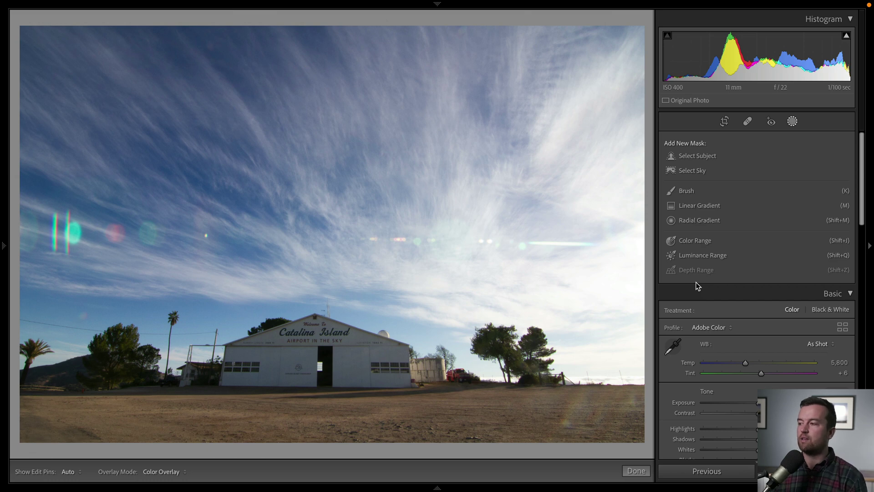
# Create a Select Sky mask on the hangar photo and expand the masks list to show the mask's components.
pyautogui.click(692, 170)
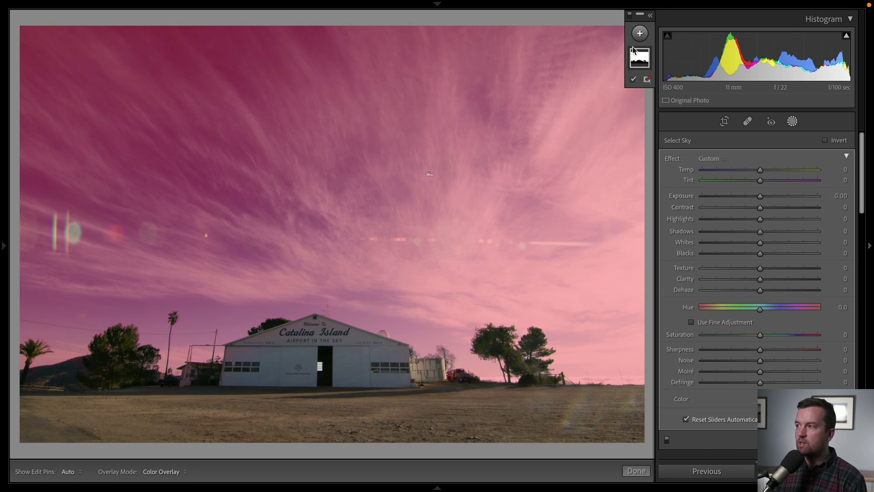
pyautogui.click(651, 16)
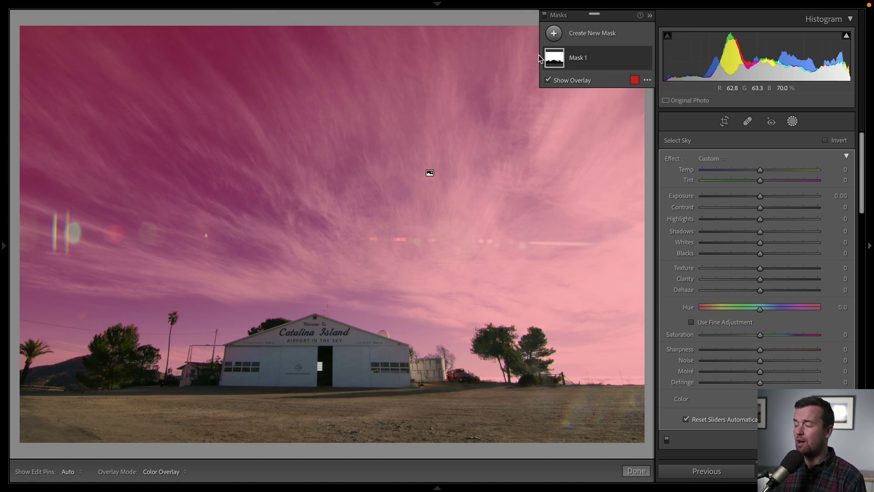
pyautogui.moveTo(580, 5)
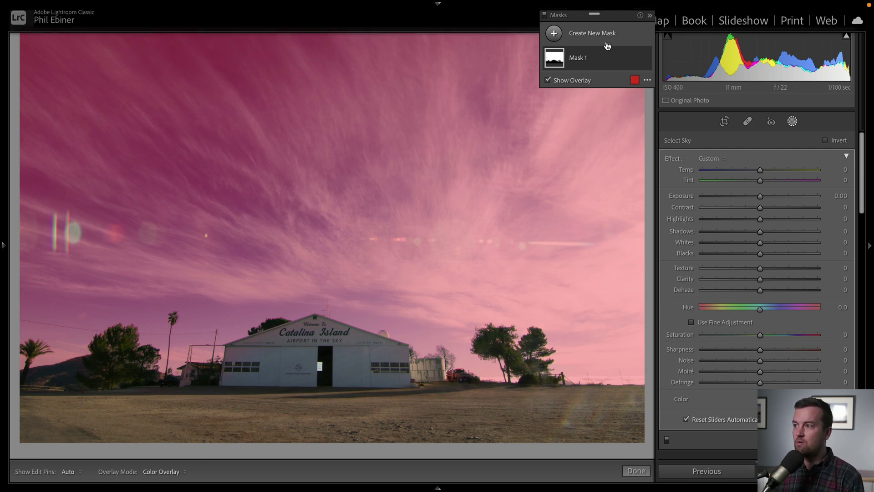
pyautogui.click(581, 58)
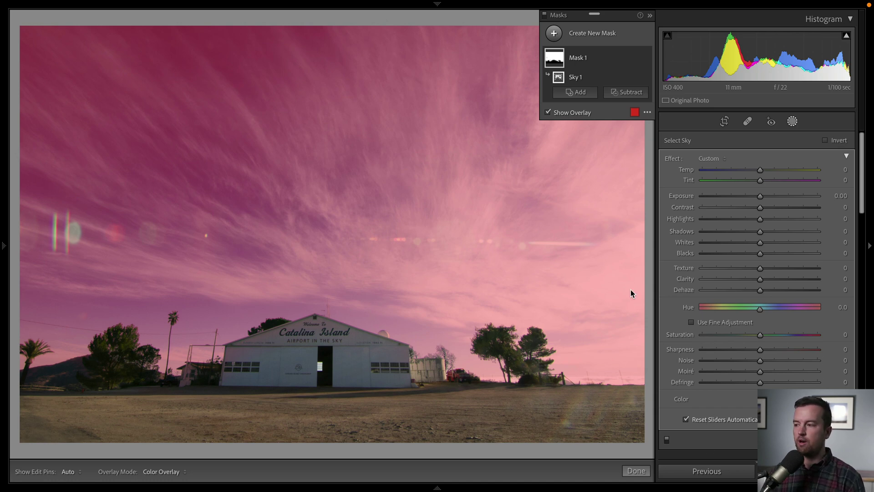
# Subtract from the sky mask with an Auto Mask brush, painting over the hangar's facade.
pyautogui.click(617, 92)
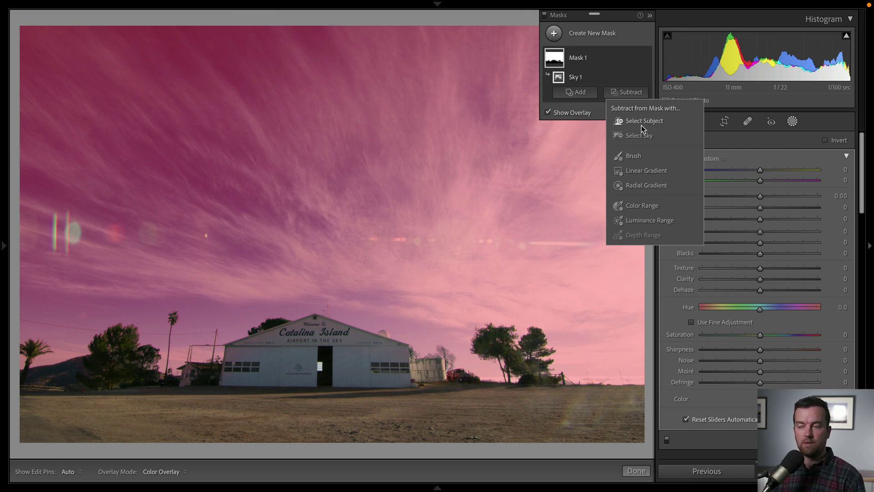
pyautogui.click(632, 156)
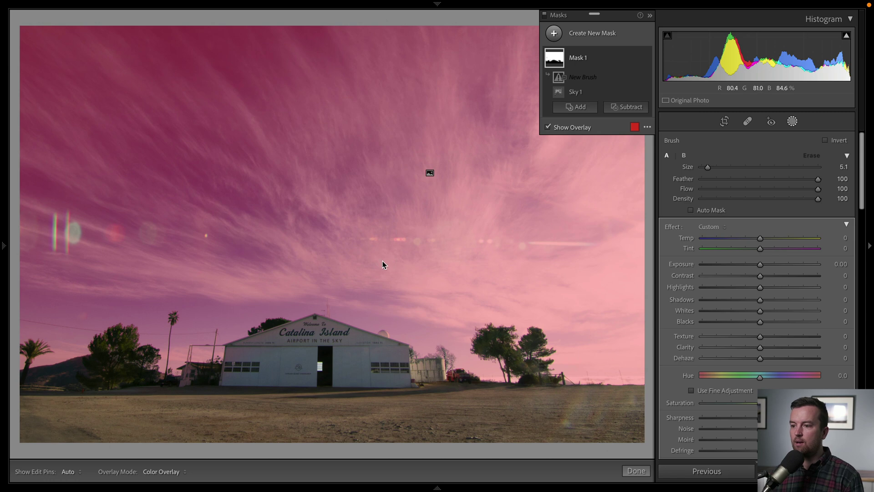
pyautogui.click(702, 213)
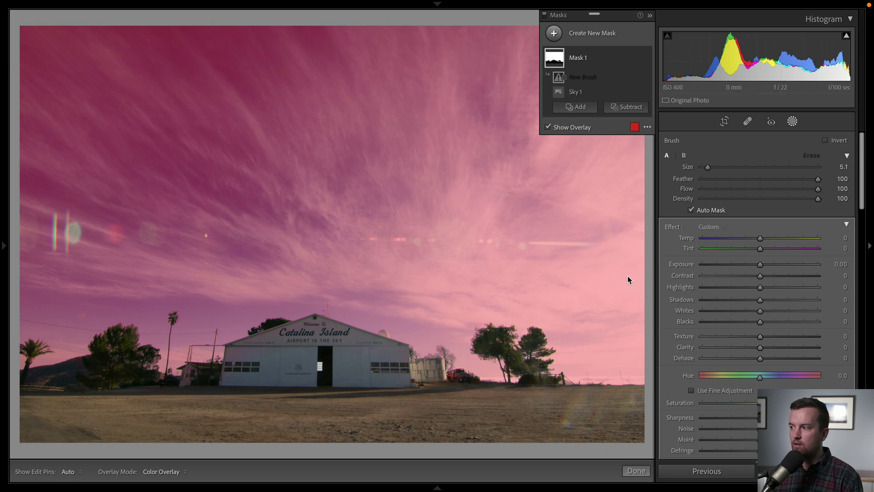
pyautogui.press('h')
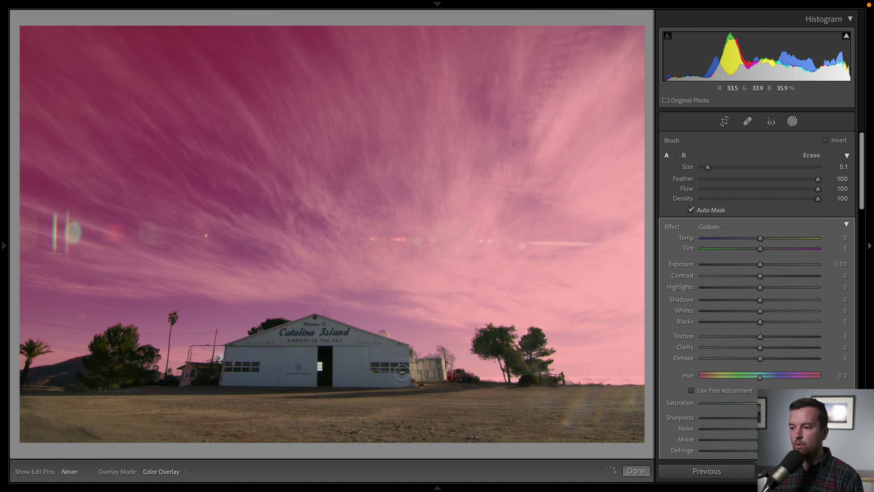
pyautogui.press('h')
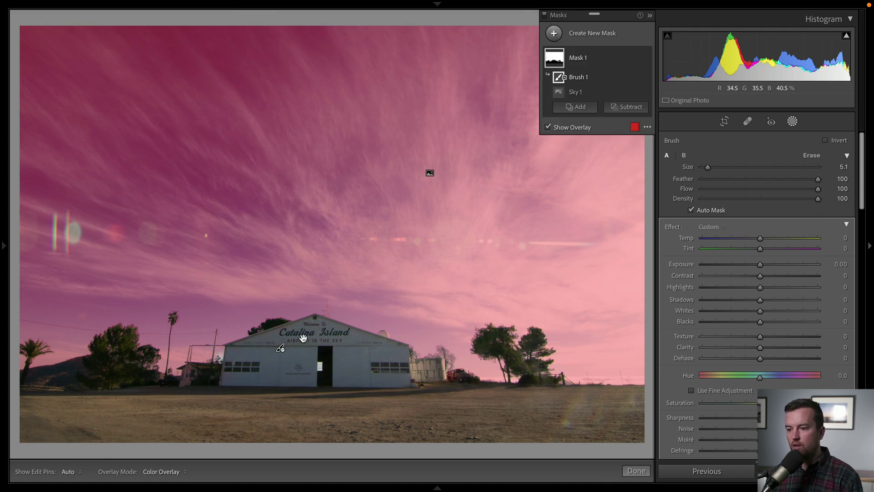
# Add a brush to the sky mask and paint a short stroke just beside the hangar's left edge.
pyautogui.click(580, 110)
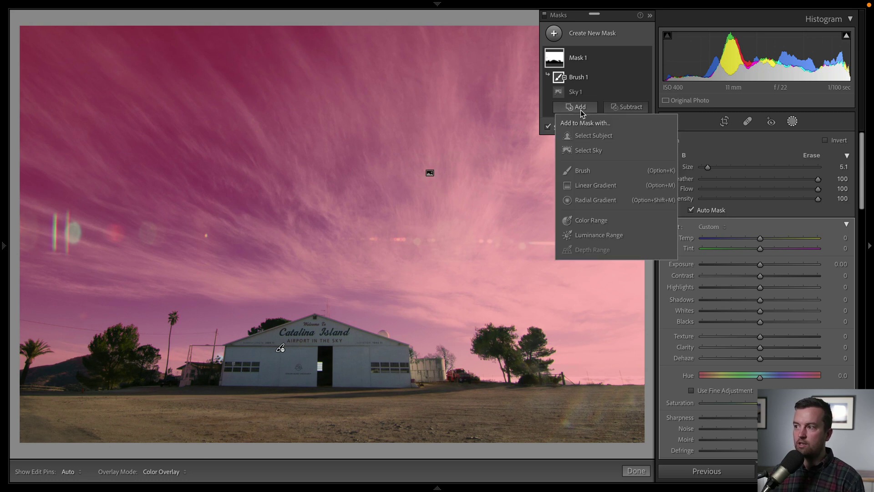
pyautogui.click(584, 171)
pyautogui.moveTo(218, 355); pyautogui.dragTo(218, 367)
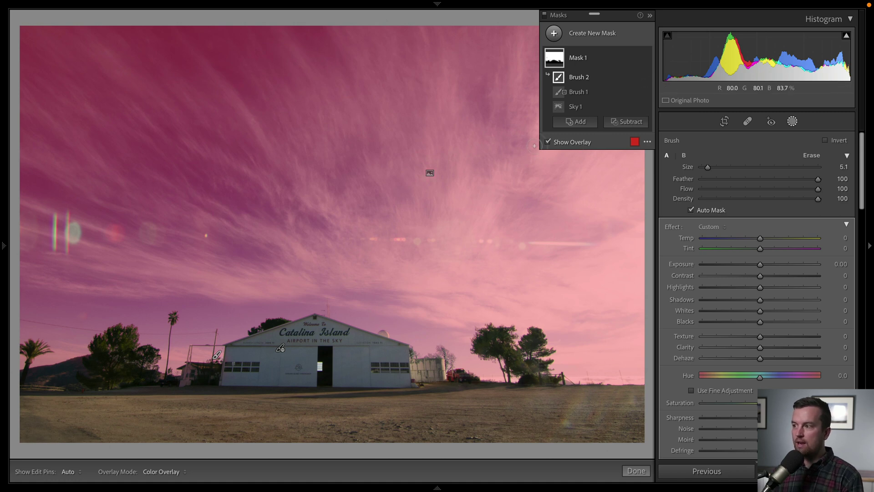
# Toggle the red overlay to check the sky mask, collapse the mask's components and leave the overlay hidden.
pyautogui.click(564, 143)
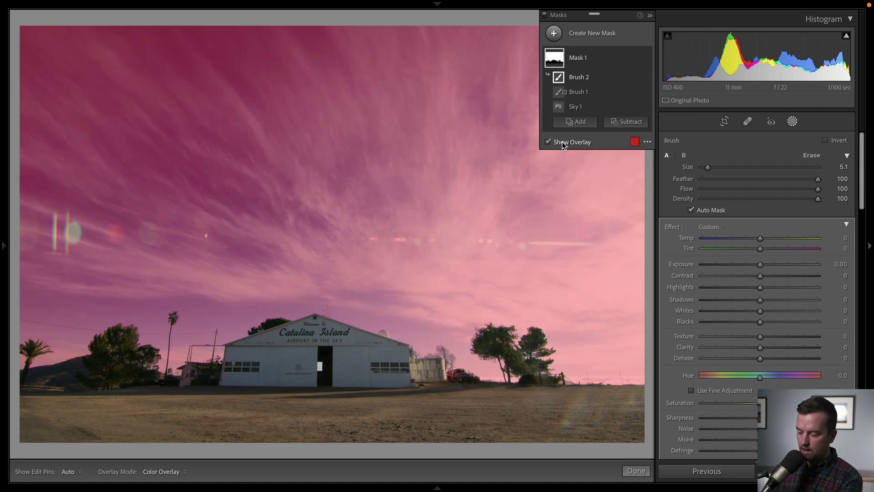
pyautogui.press('p')
pyautogui.click(565, 145)
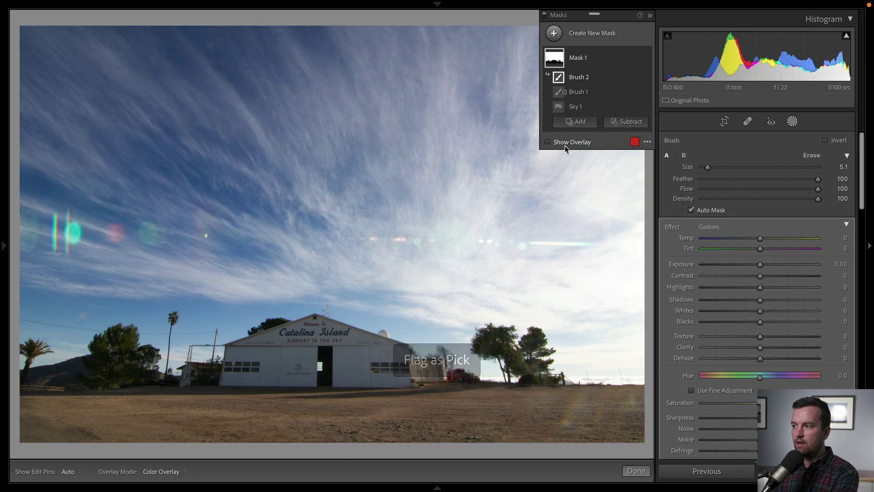
pyautogui.click(571, 144)
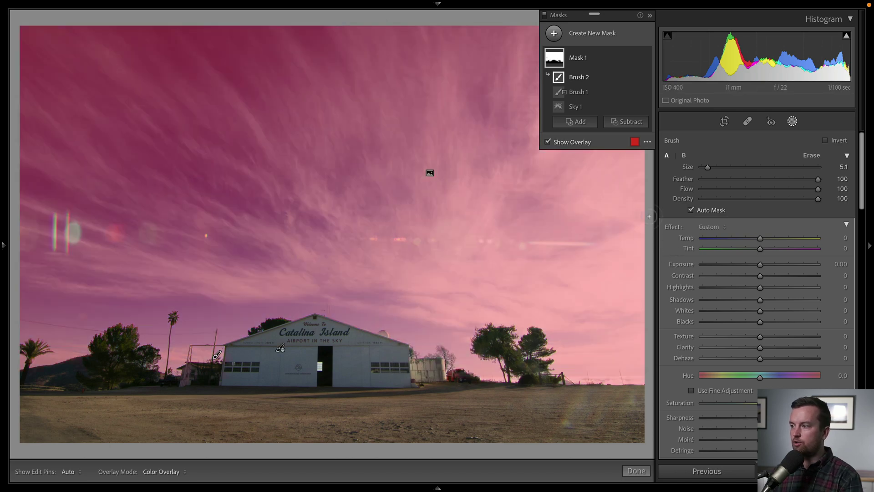
pyautogui.click(635, 58)
pyautogui.press('o')
pyautogui.press('o')
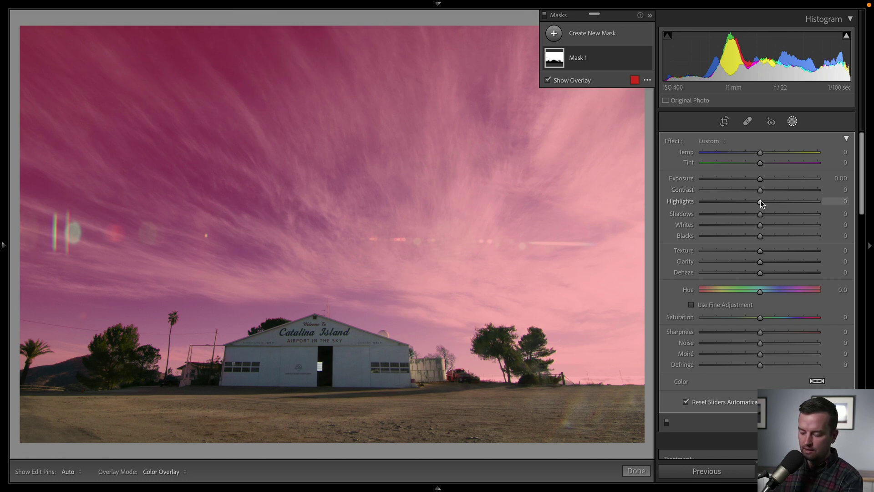
pyautogui.press('o')
# Adjust the sky mask to Temp -33, Exposure 0.28 and Shadows -34.
pyautogui.moveTo(760, 153); pyautogui.dragTo(764, 179)
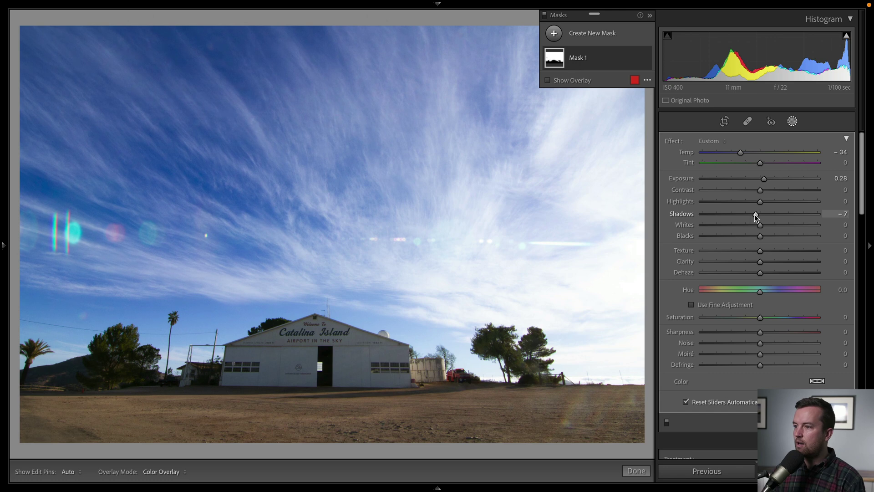
pyautogui.moveTo(741, 218); pyautogui.dragTo(740, 217)
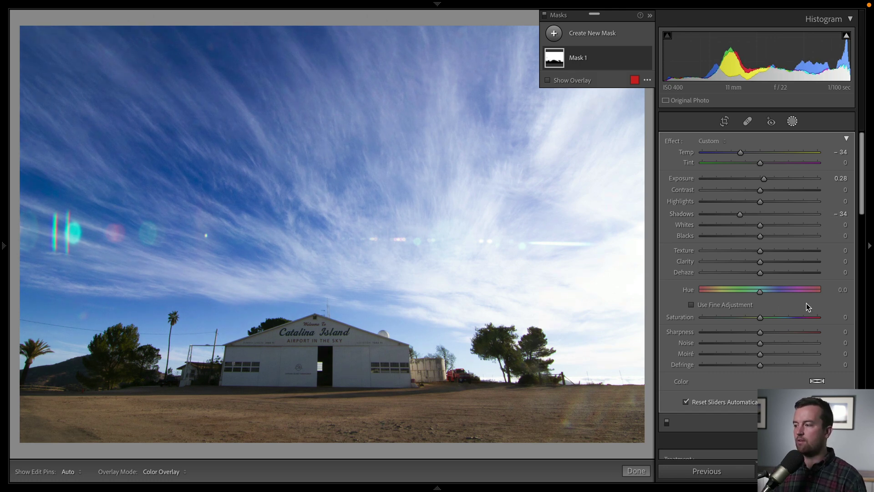
pyautogui.moveTo(752, 151)
pyautogui.mouseDown()
pyautogui.moveTo(822, 153)
pyautogui.moveTo(741, 154)
pyautogui.mouseUp()
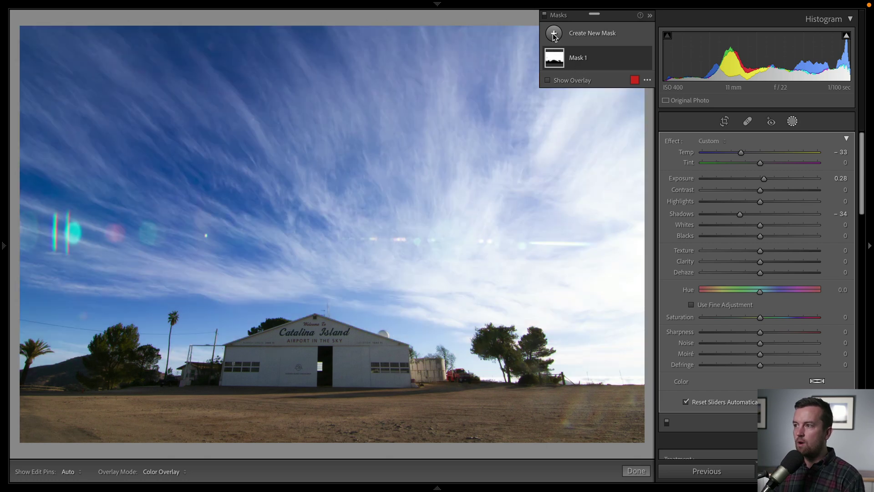
# Create a Select Subject mask for the hangar and set Exposure to about 1.07, Highlights to 39 and Shadows to -13.
pyautogui.click(554, 35)
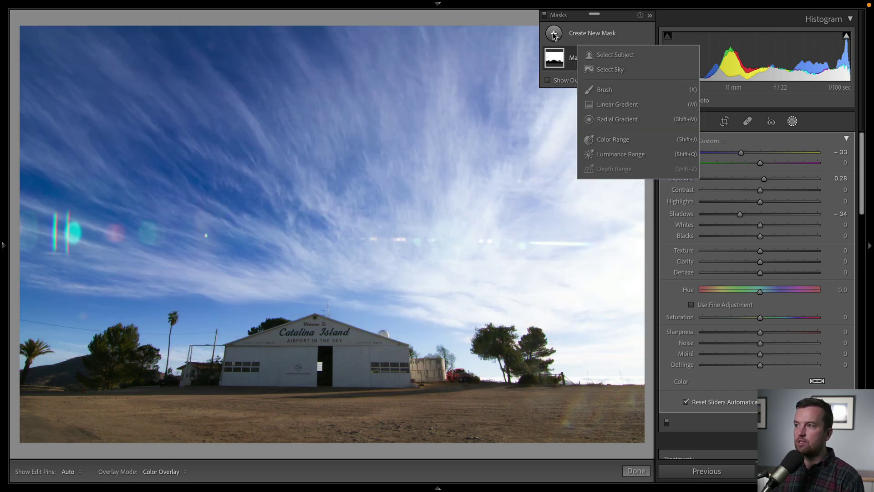
pyautogui.click(597, 56)
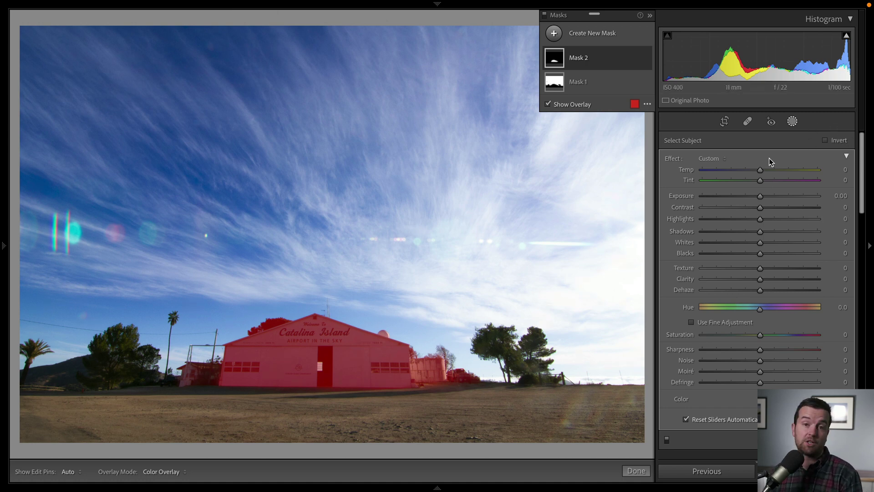
pyautogui.moveTo(764, 196)
pyautogui.mouseDown()
pyautogui.moveTo(793, 195)
pyautogui.moveTo(763, 199)
pyautogui.moveTo(772, 201)
pyautogui.mouseUp()
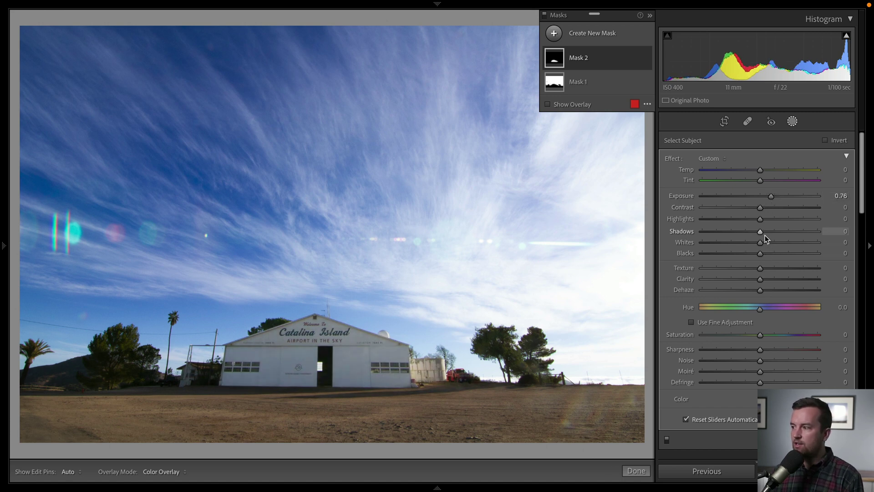
pyautogui.moveTo(766, 232); pyautogui.dragTo(774, 198)
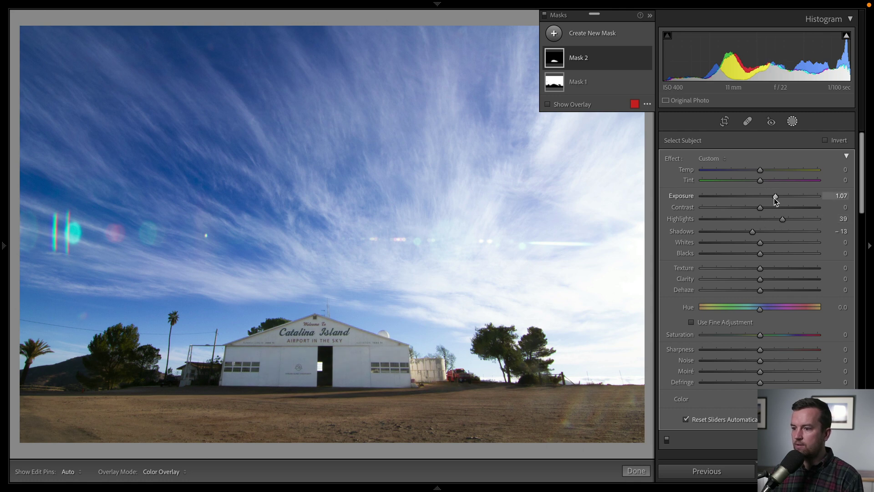
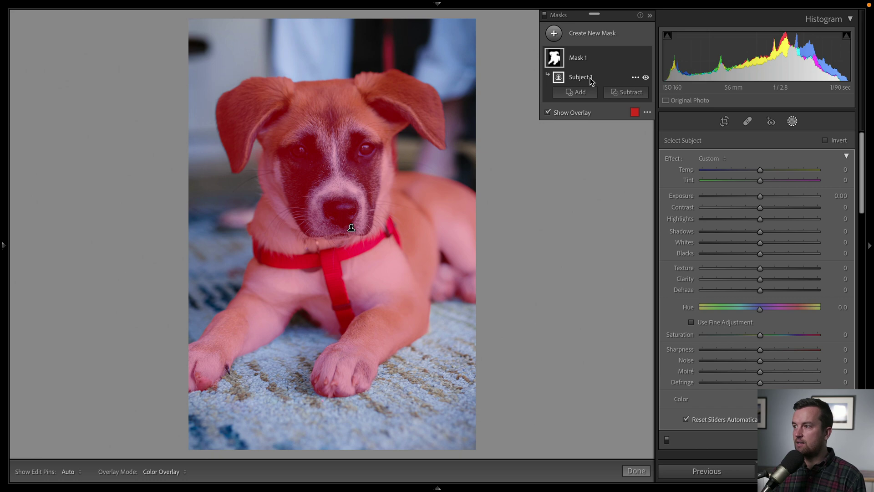
# Invert the puppy photo's subject selection so the mask covers the background.
pyautogui.click(636, 78)
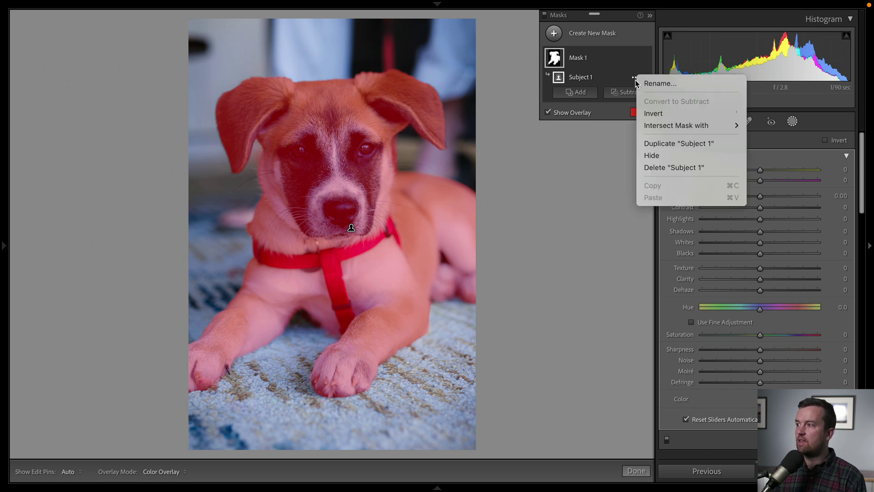
pyautogui.click(649, 115)
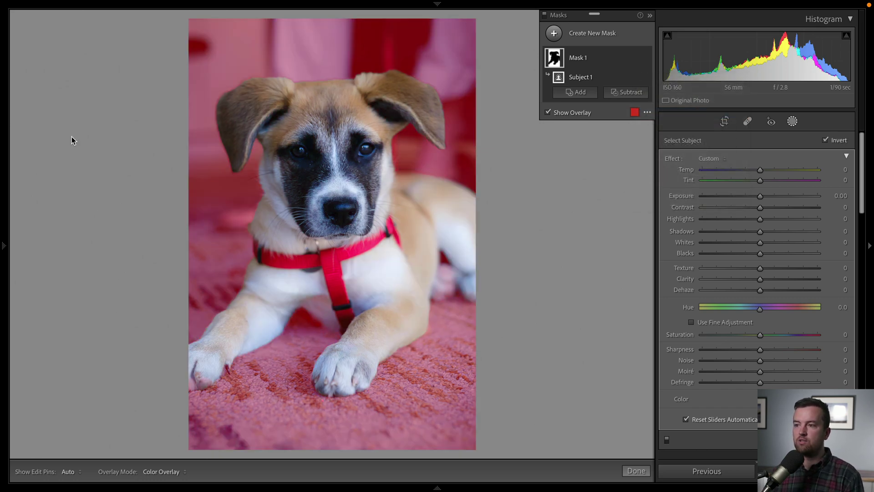
# Hide the overlay and set the background mask's Sharpness to -79 and Saturation to -100.
pyautogui.press('o')
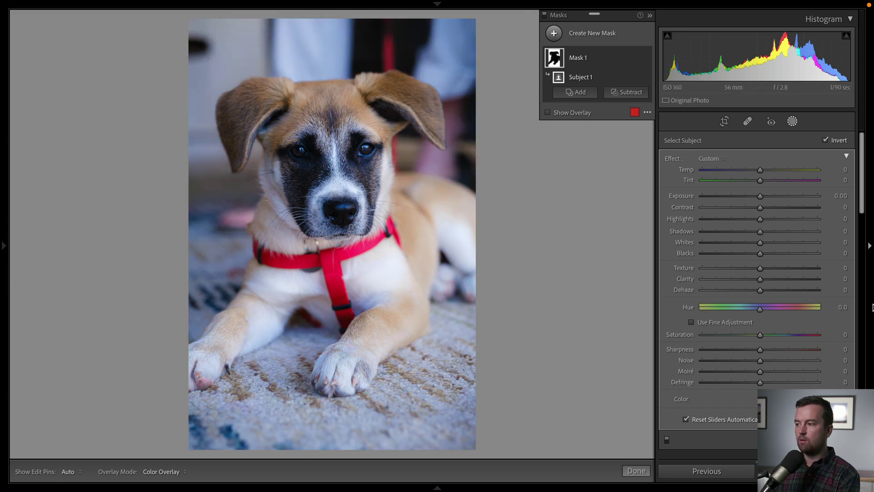
pyautogui.click(746, 349)
pyautogui.click(714, 355)
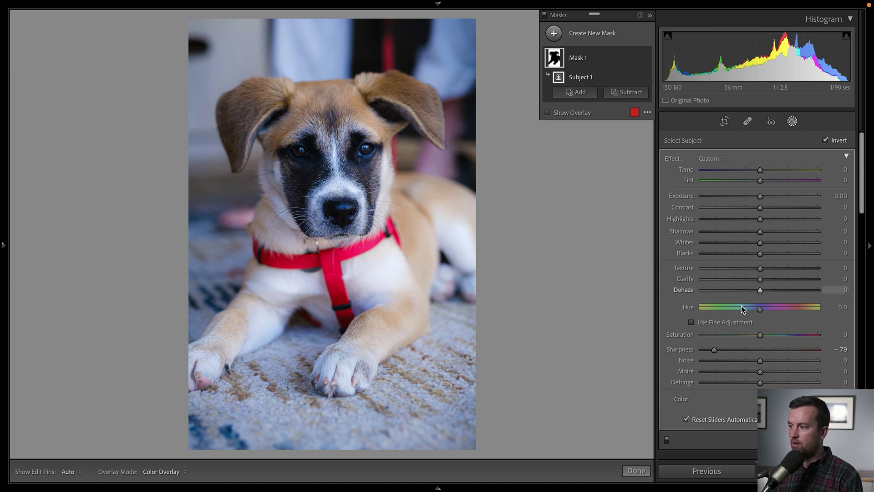
pyautogui.click(740, 337)
pyautogui.moveTo(693, 339)
pyautogui.mouseDown()
pyautogui.moveTo(727, 341)
pyautogui.moveTo(682, 338)
pyautogui.mouseUp()
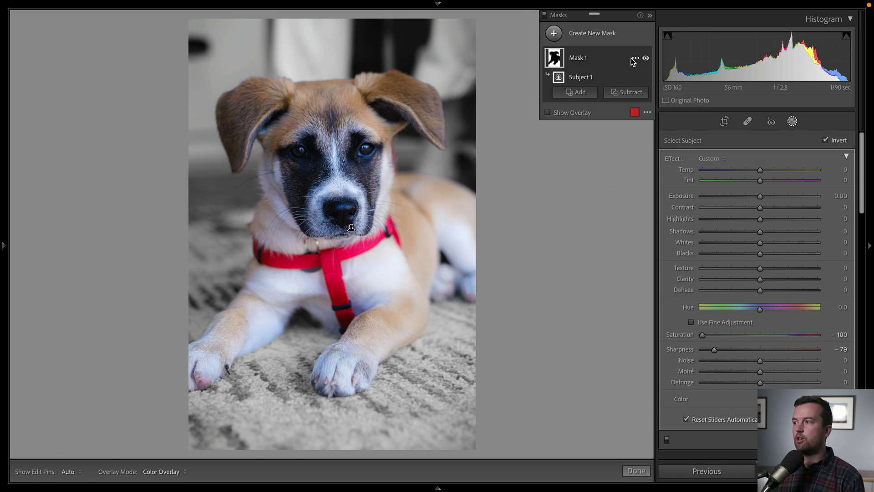
# Duplicate Mask 1 and turn off inversion of the original's subject component so it covers the puppy.
pyautogui.click(635, 59)
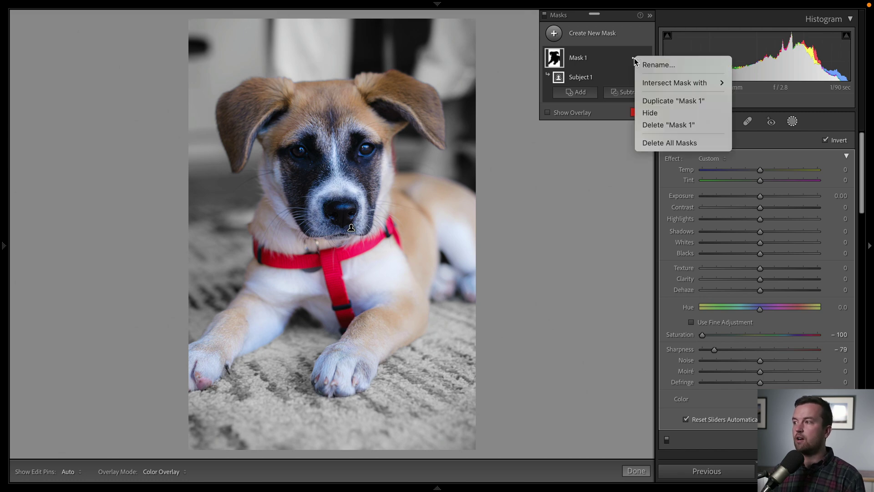
pyautogui.click(664, 101)
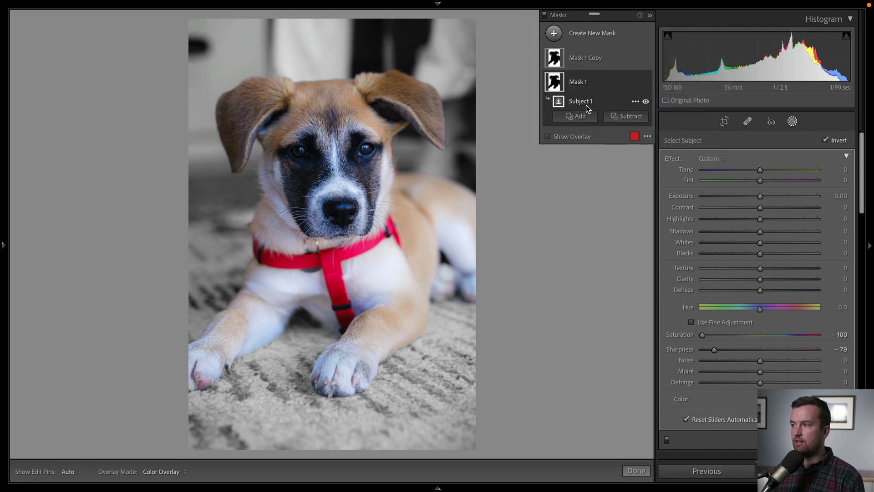
pyautogui.click(633, 102)
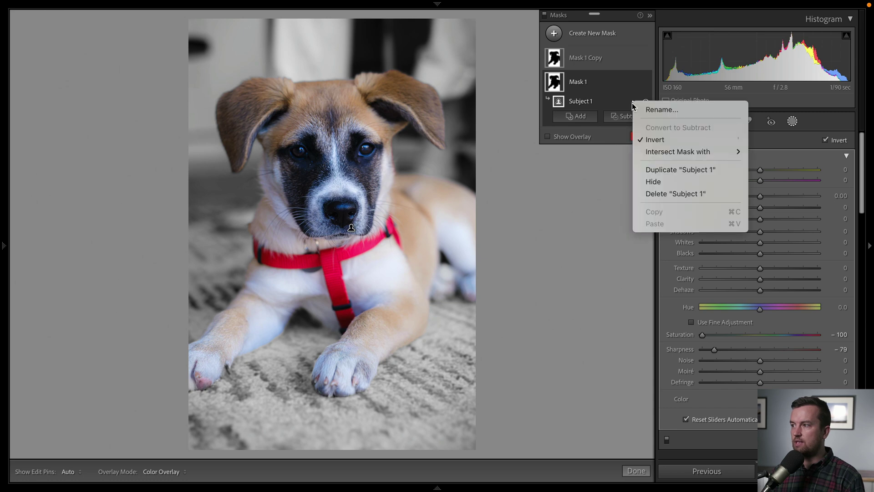
pyautogui.click(654, 140)
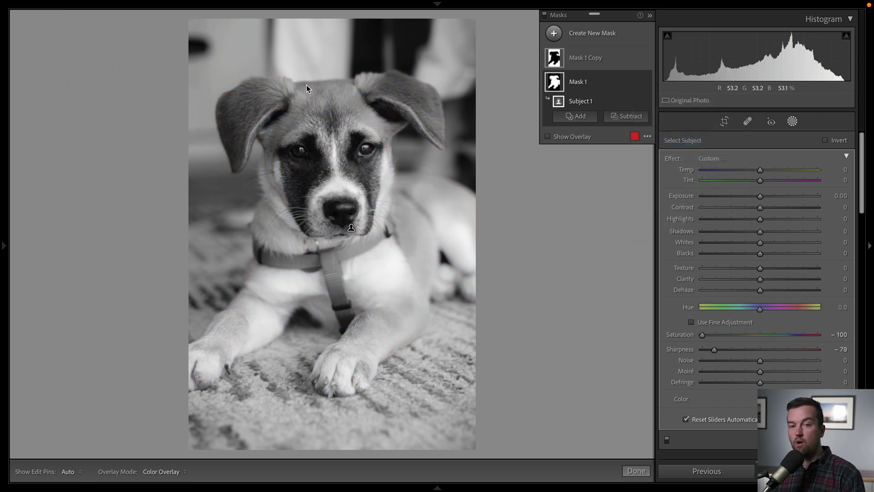
# Reset Mask 1's Saturation and Sharpness, and set Exposure to 0.44, Shadows to 35, Texture to 11 and Clarity to 18.
pyautogui.doubleClick(703, 335)
pyautogui.doubleClick(712, 349)
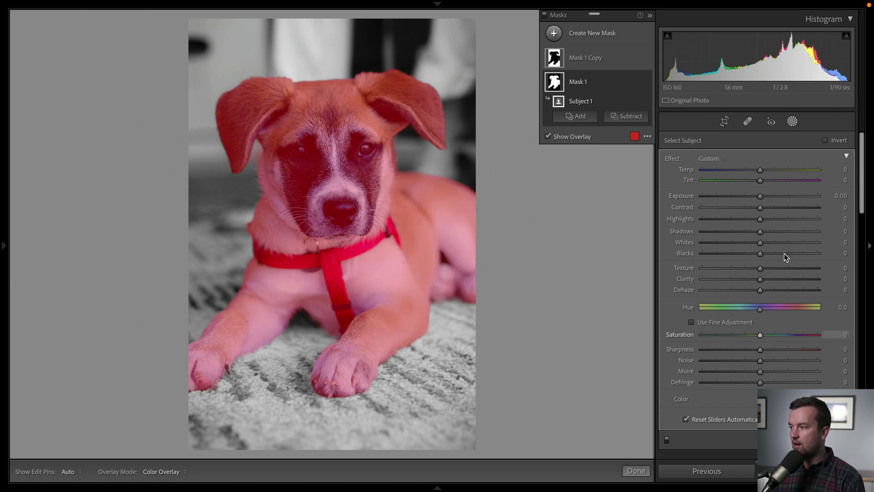
pyautogui.moveTo(761, 197); pyautogui.dragTo(767, 199)
pyautogui.moveTo(765, 234); pyautogui.dragTo(779, 232)
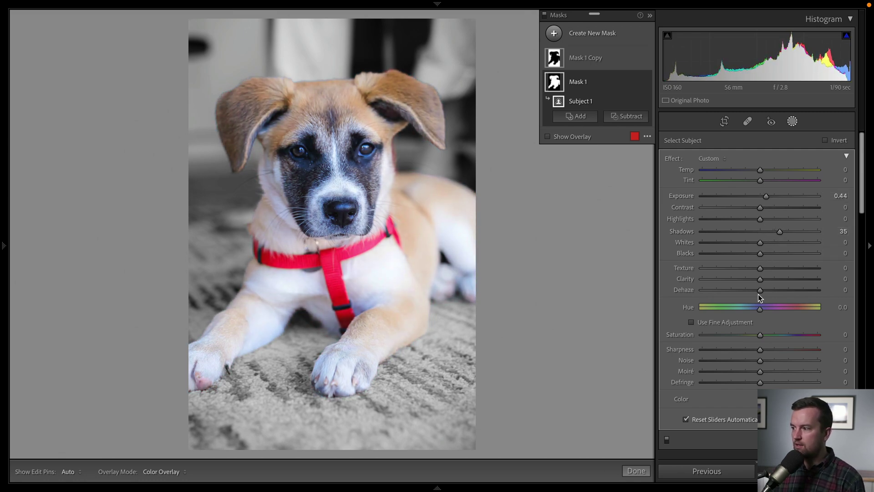
pyautogui.moveTo(760, 275)
pyautogui.mouseDown()
pyautogui.moveTo(776, 278)
pyautogui.moveTo(767, 268)
pyautogui.mouseUp()
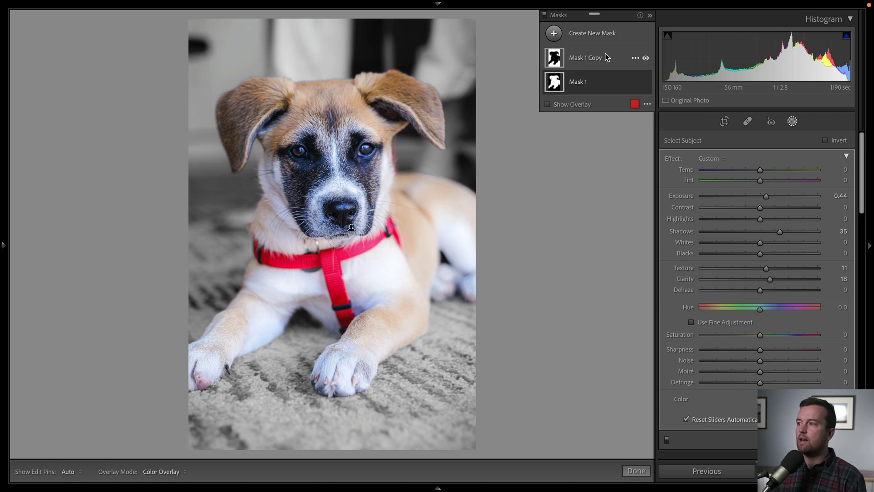
# Rename the Mask 1 Copy mask as Pup.
pyautogui.click(635, 58)
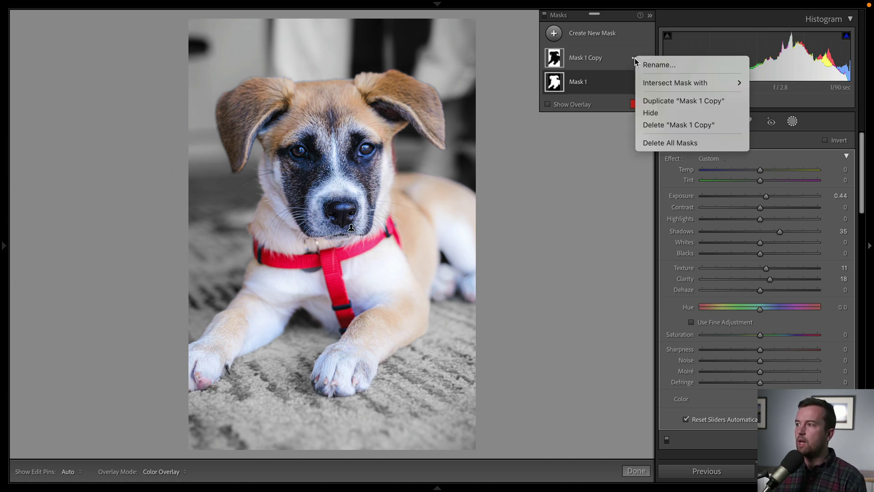
pyautogui.click(658, 65)
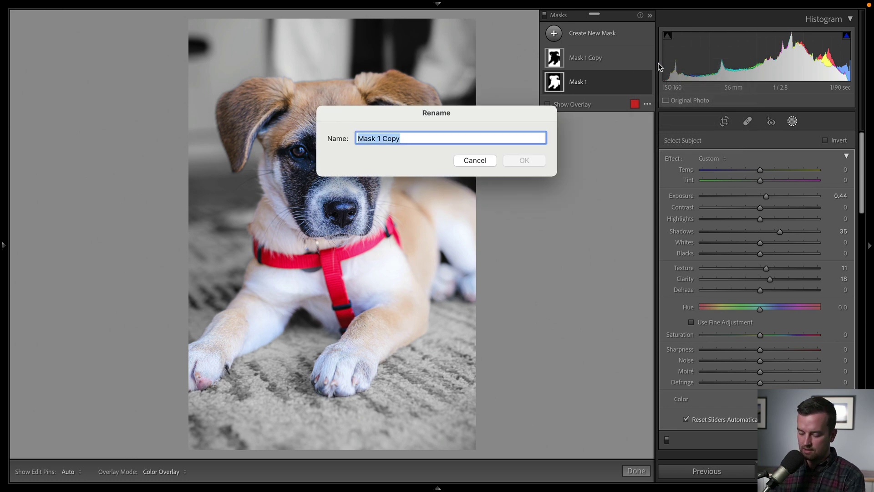
pyautogui.write('Pup')
pyautogui.press('Return')
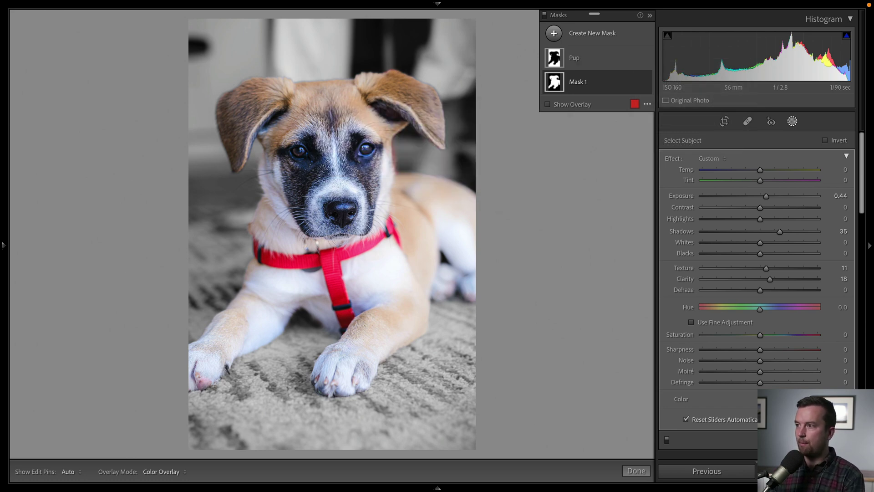
# Rename Mask 1 as BG and select the Pup mask to show its components and settings.
pyautogui.click(636, 83)
pyautogui.click(648, 90)
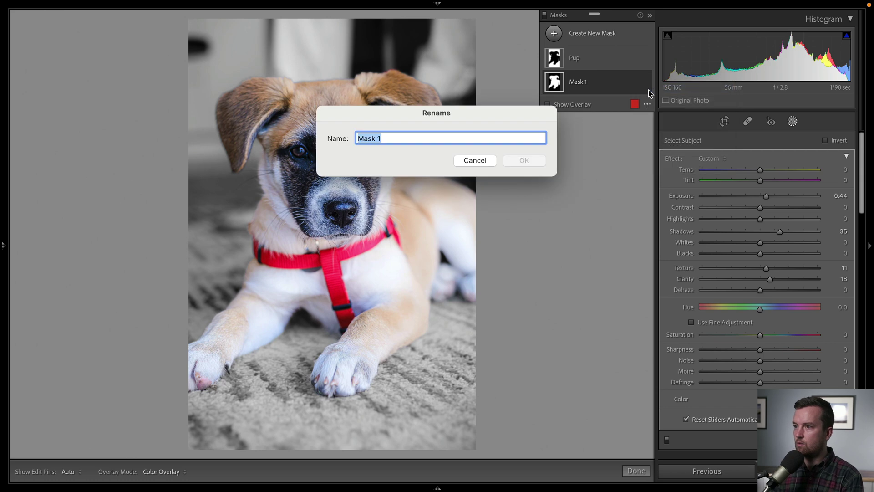
pyautogui.write('BG')
pyautogui.press('Return')
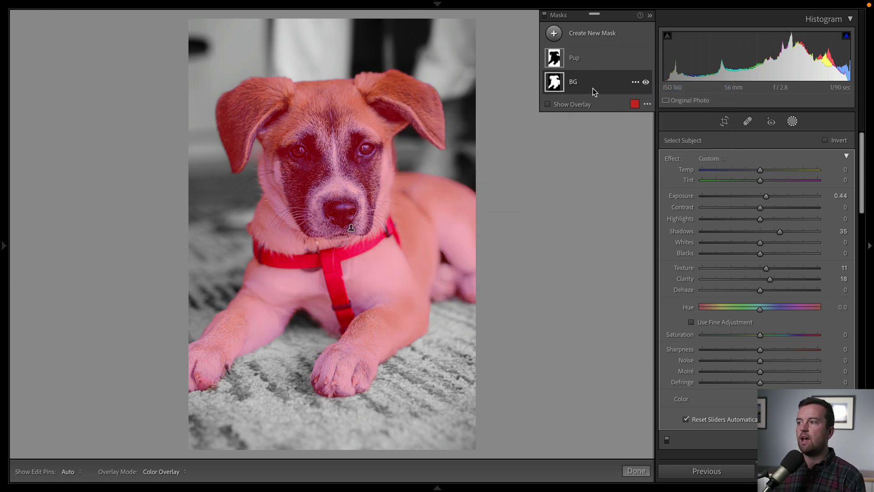
pyautogui.click(595, 88)
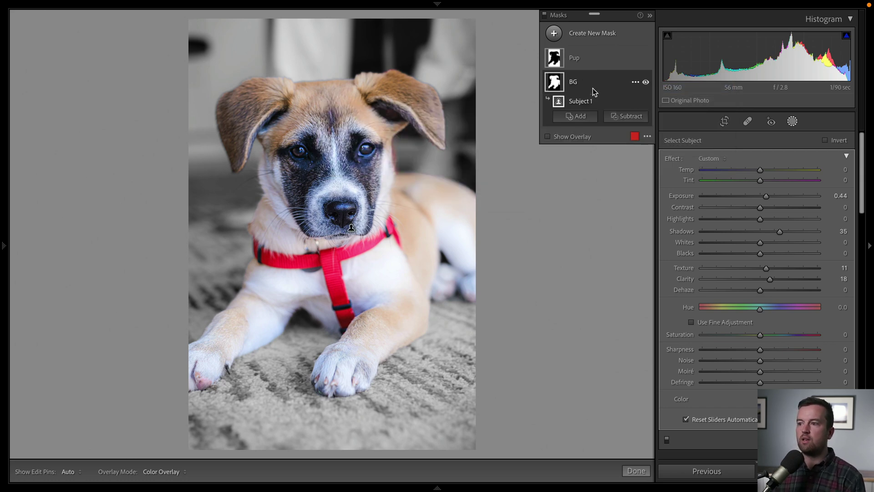
pyautogui.click(596, 63)
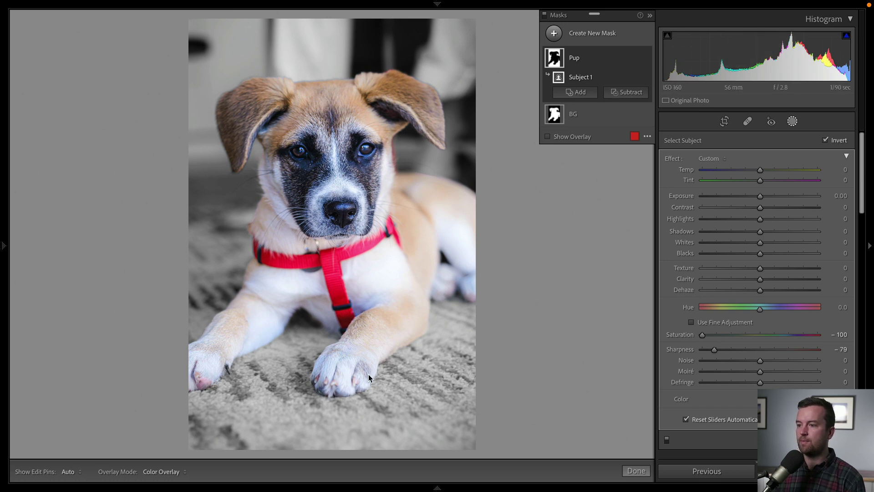
# Open the family photo from the filmstrip and create a Select Subject mask for it.
pyautogui.moveTo(382, 485)
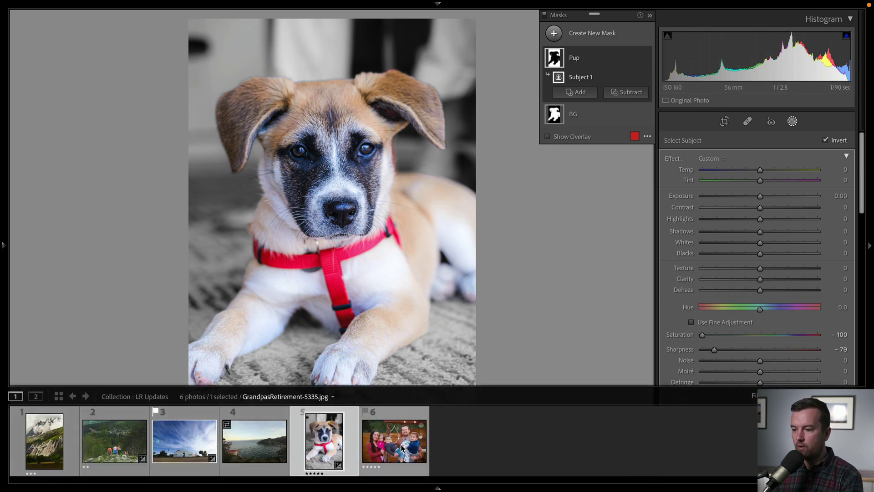
pyautogui.click(402, 448)
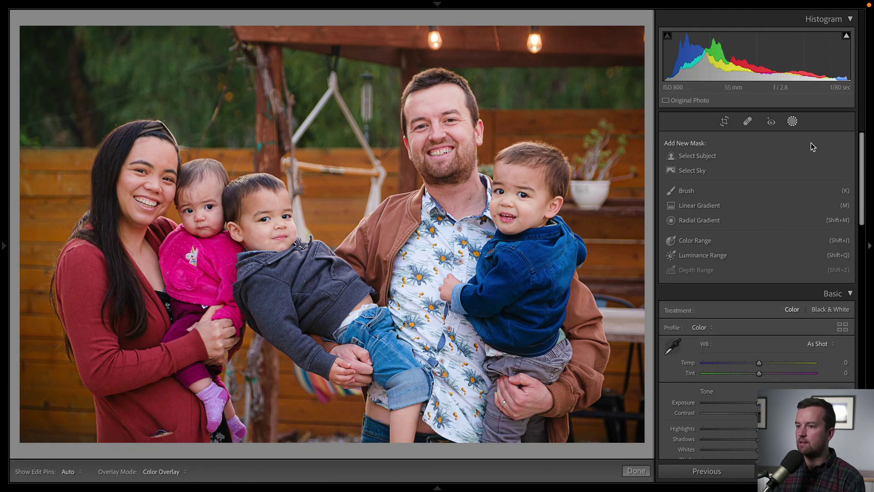
pyautogui.click(703, 157)
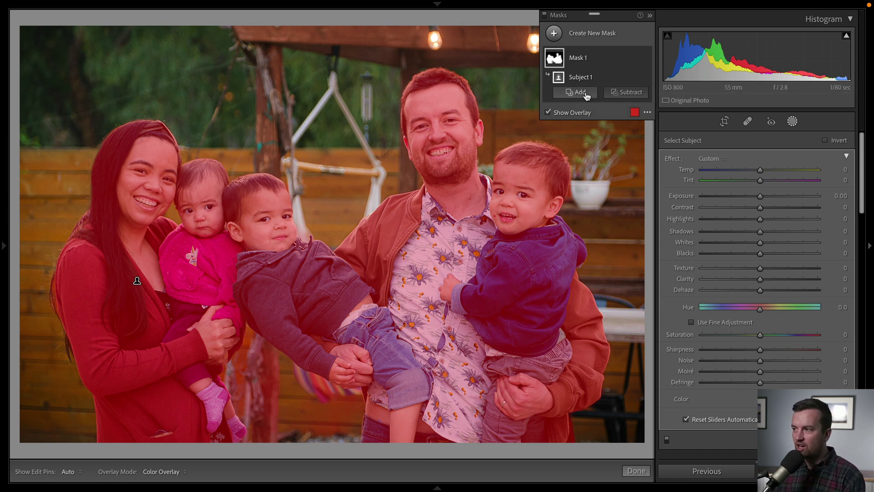
# Subtract the stray background between the man and woman from the family mask with a brush, using size 21.9 for the larger area.
pyautogui.click(640, 94)
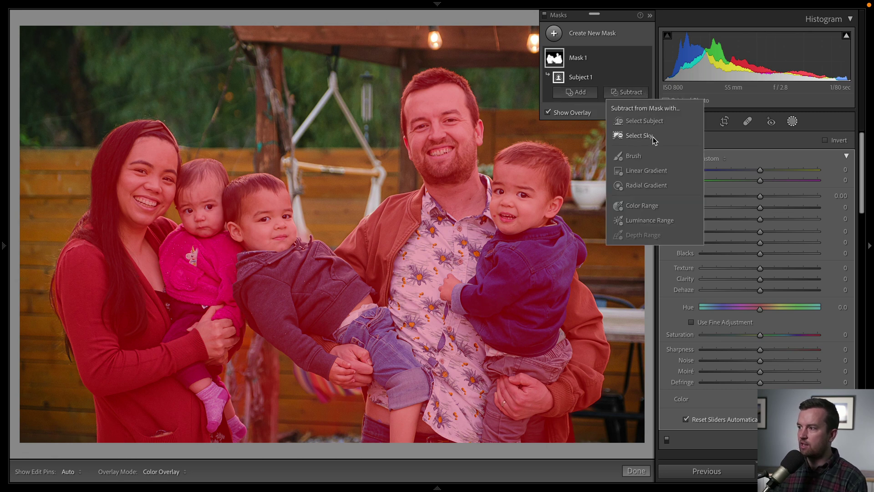
pyautogui.click(634, 156)
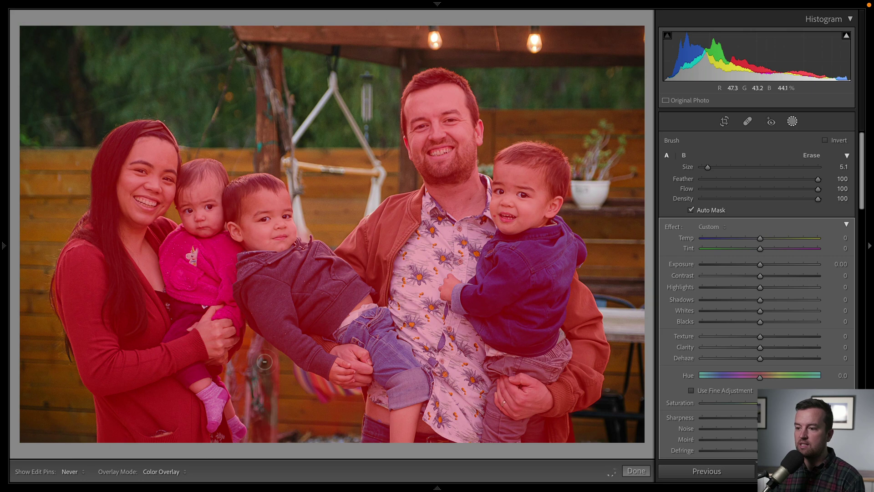
pyautogui.press('h')
pyautogui.moveTo(707, 166); pyautogui.dragTo(727, 167)
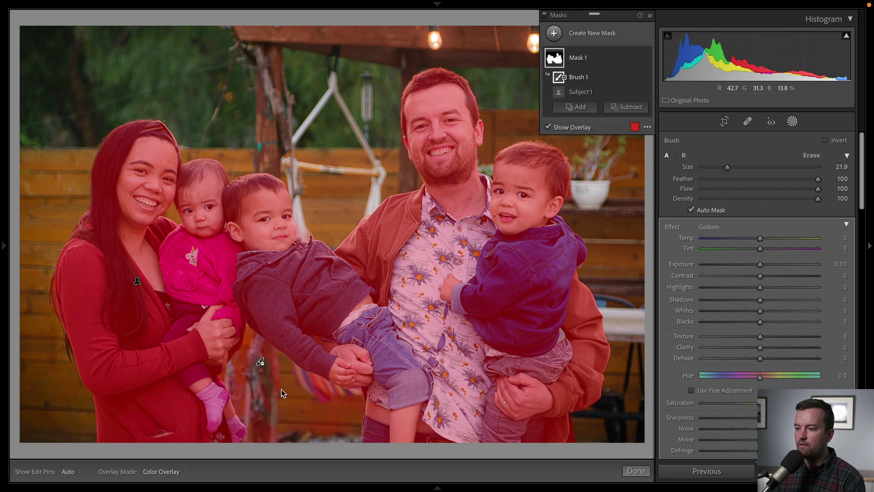
pyautogui.press('h')
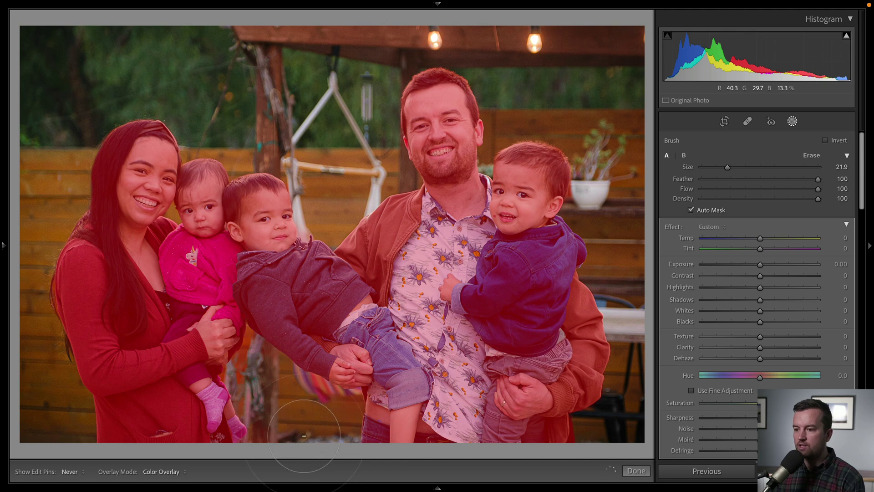
pyautogui.press('h')
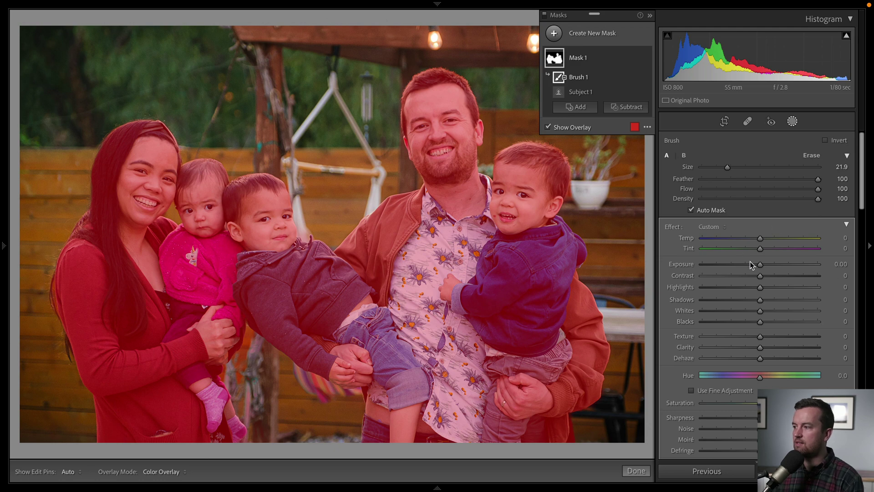
# Hide the overlay, set the family mask's Temp to -54 and Exposure to 0.06, and lower its Saturation.
pyautogui.press('o')
pyautogui.moveTo(760, 264); pyautogui.dragTo(729, 285)
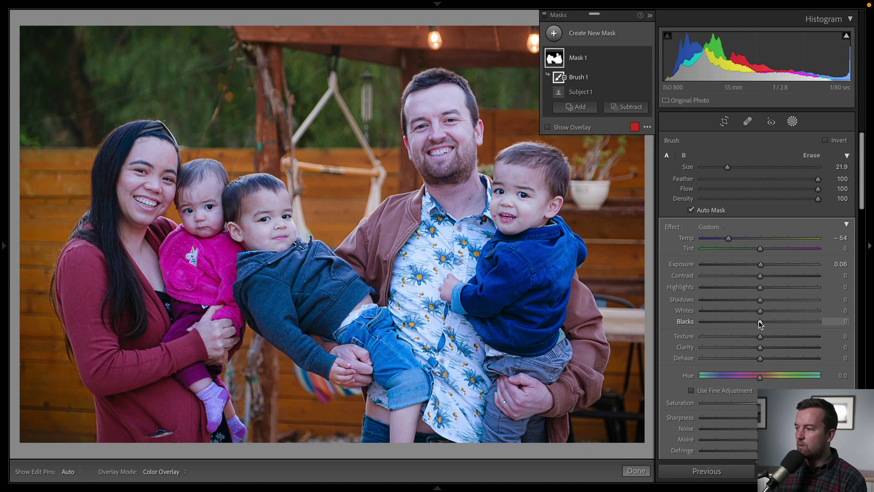
pyautogui.moveTo(738, 400); pyautogui.dragTo(629, 402)
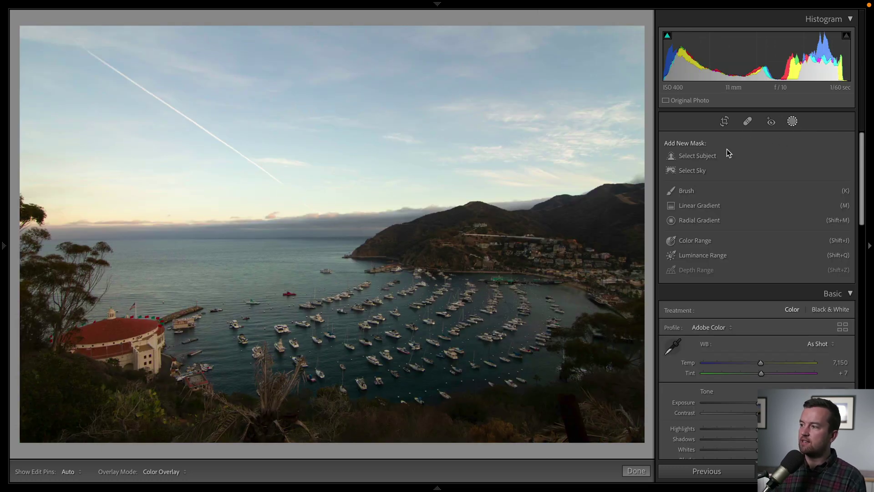
# Try a Select Subject mask on the harbor photo and delete it.
pyautogui.click(701, 158)
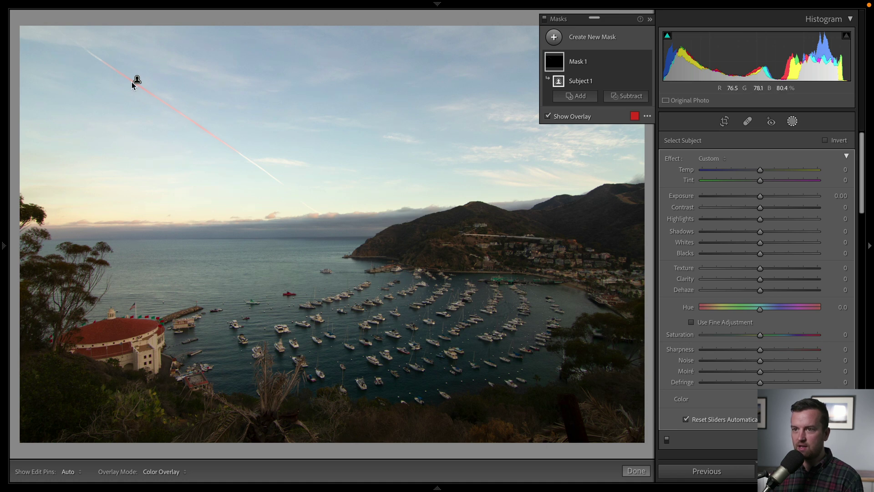
pyautogui.click(615, 61)
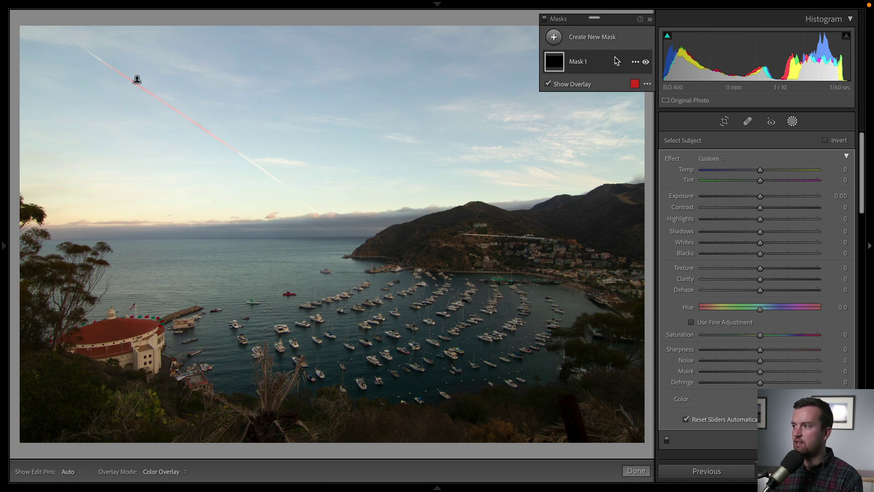
pyautogui.click(635, 62)
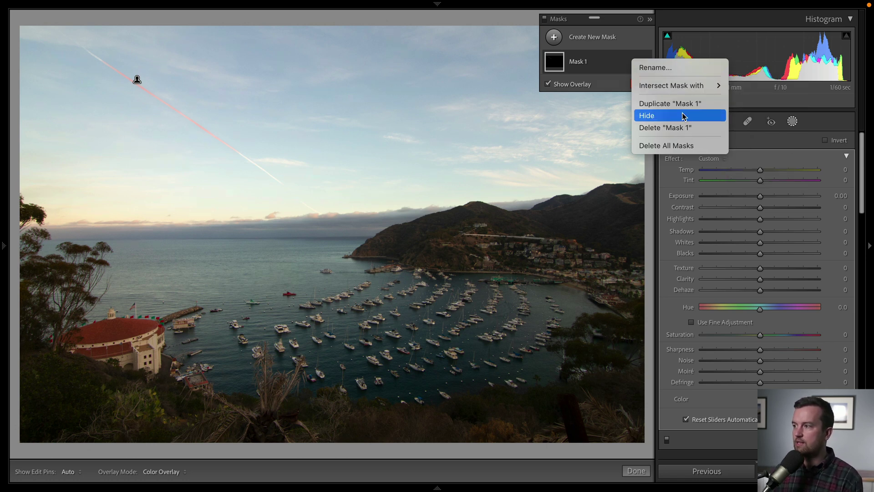
pyautogui.click(685, 129)
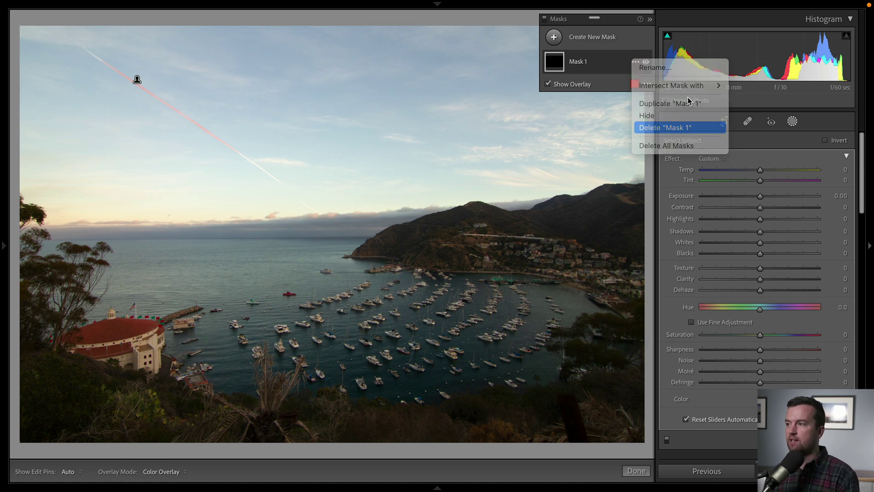
# Create a Select Sky mask on the harbor photo, hide its overlay, and set Temp 35, Clarity 53, Exposure -0.13 and Hue 19.1.
pyautogui.click(690, 172)
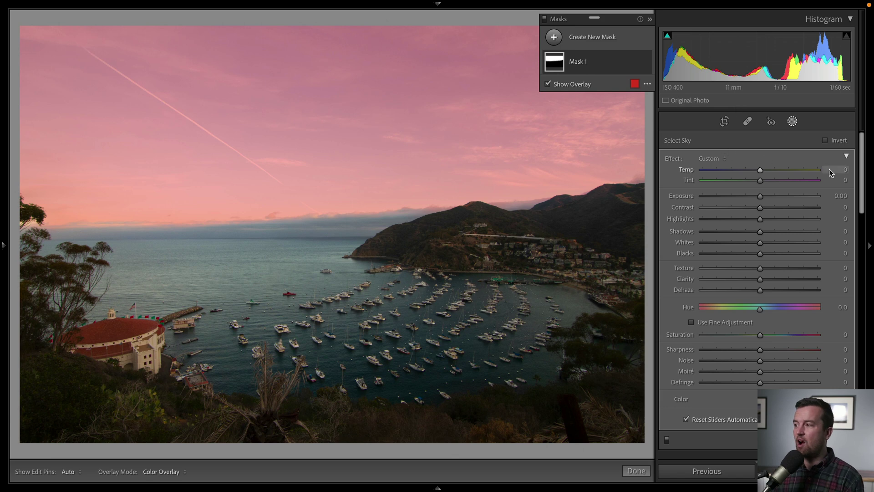
pyautogui.press('o')
pyautogui.moveTo(764, 170); pyautogui.dragTo(784, 170)
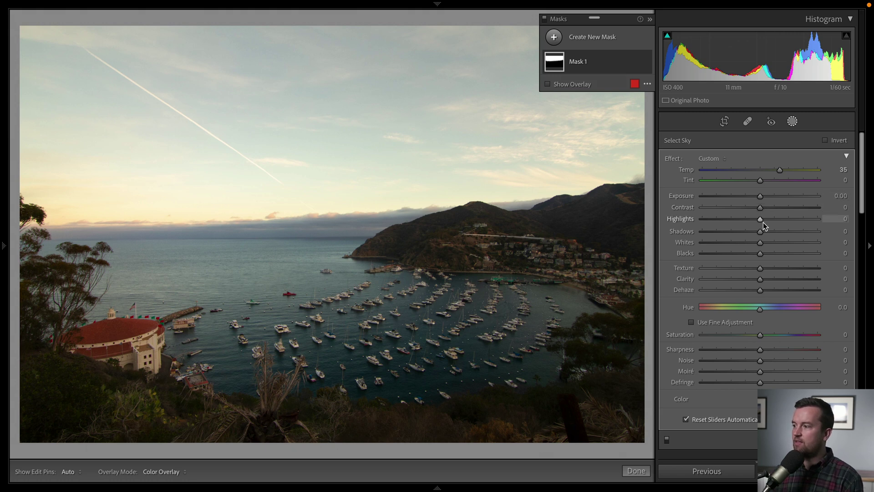
pyautogui.moveTo(761, 278); pyautogui.dragTo(790, 276)
pyautogui.moveTo(760, 196); pyautogui.dragTo(758, 196)
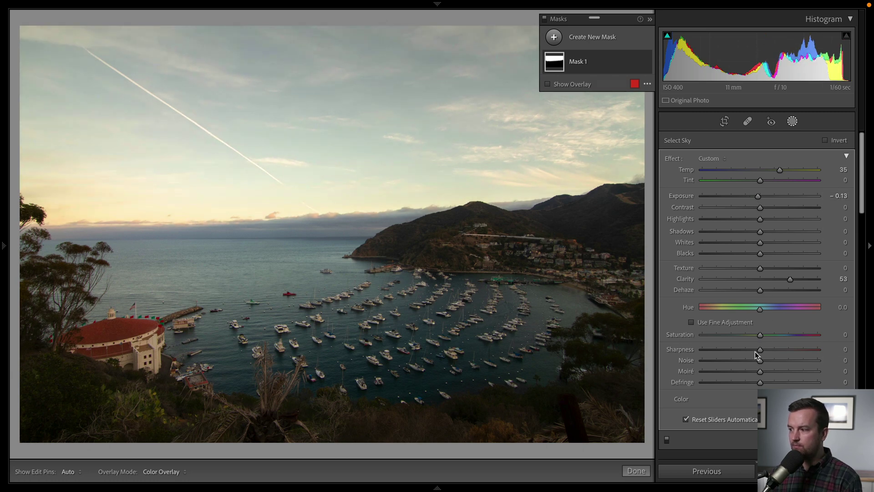
pyautogui.moveTo(760, 305)
pyautogui.mouseDown()
pyautogui.moveTo(748, 309)
pyautogui.moveTo(767, 310)
pyautogui.mouseUp()
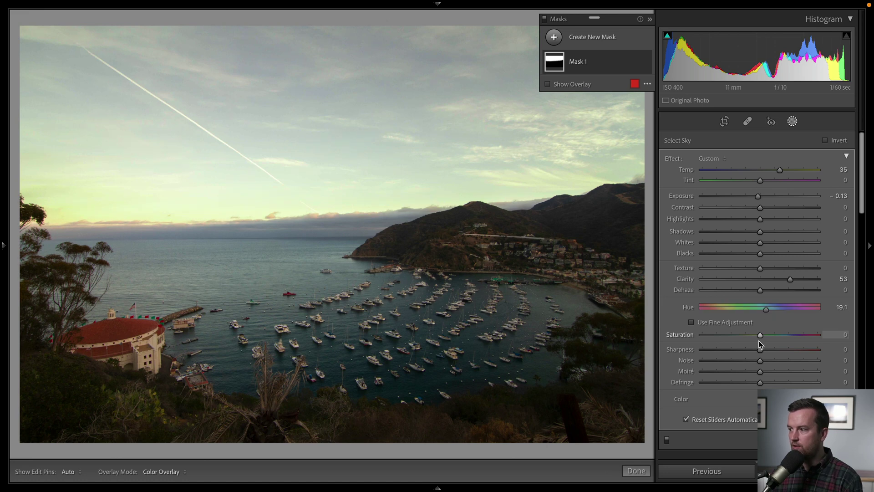
# Tint the harbor photo's sky mask with an orange color of hue 33.
pyautogui.click(840, 399)
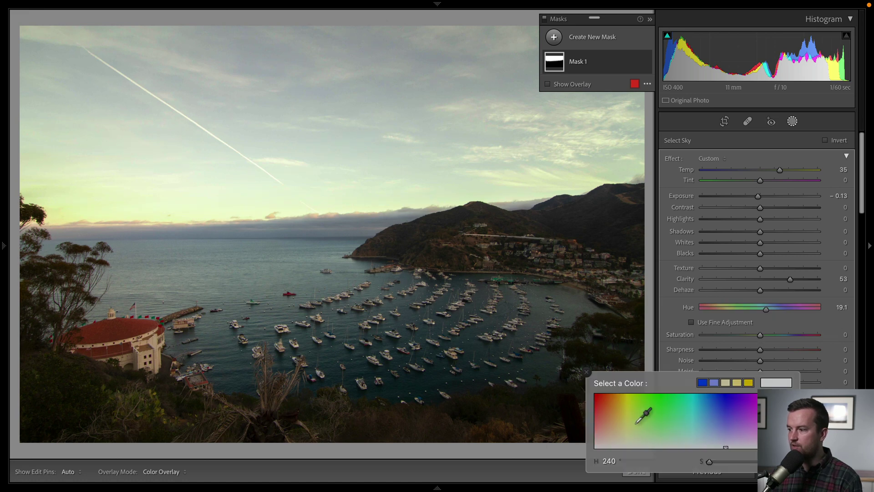
pyautogui.moveTo(622, 408)
pyautogui.mouseDown()
pyautogui.moveTo(626, 397)
pyautogui.moveTo(611, 400)
pyautogui.moveTo(612, 383)
pyautogui.moveTo(613, 394)
pyautogui.mouseUp()
pyautogui.click(586, 371)
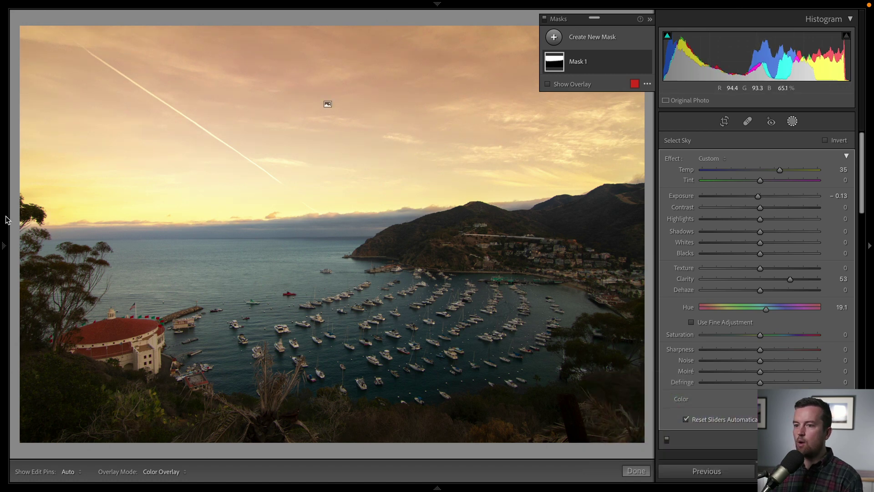
# Add a brush with Flow 54 and Density 35 to the sky mask, painting the orange glow onto the water near the horizon.
pyautogui.click(610, 62)
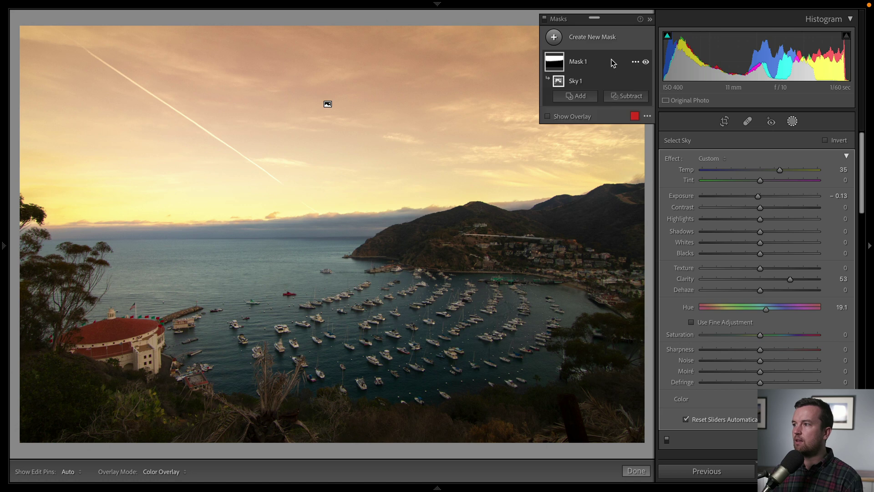
pyautogui.click(585, 97)
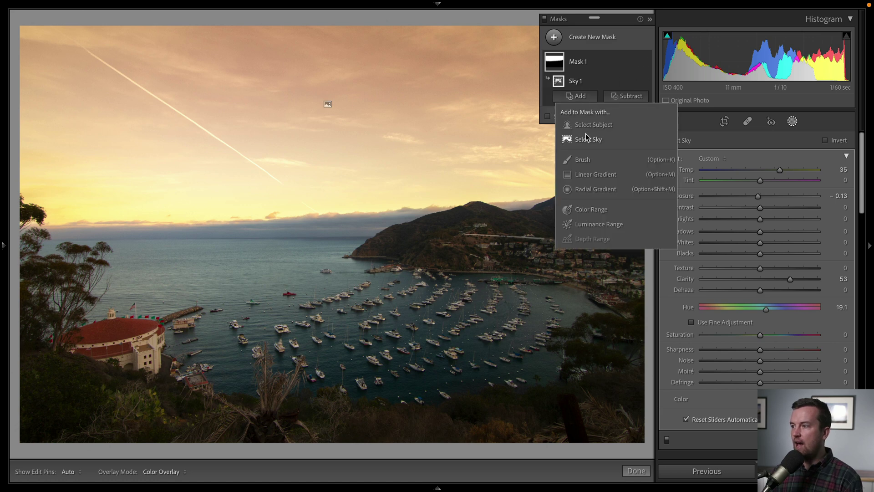
pyautogui.click(581, 161)
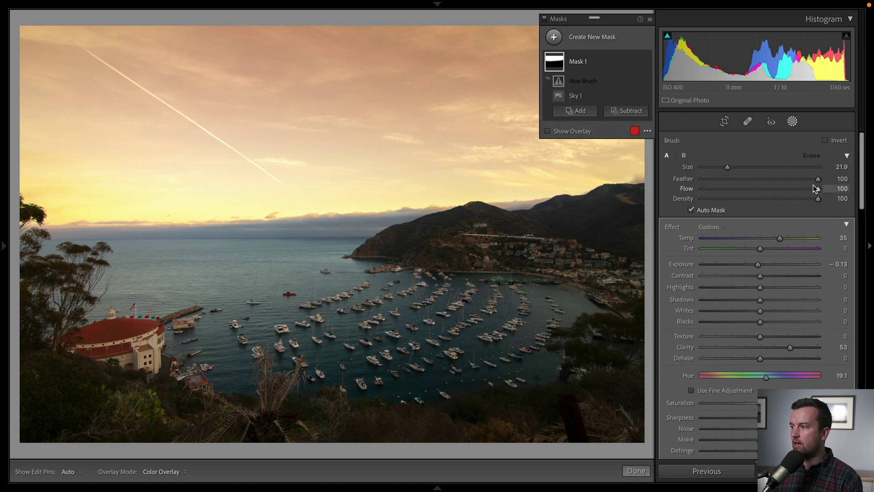
pyautogui.moveTo(814, 186); pyautogui.dragTo(763, 189)
pyautogui.click(742, 199)
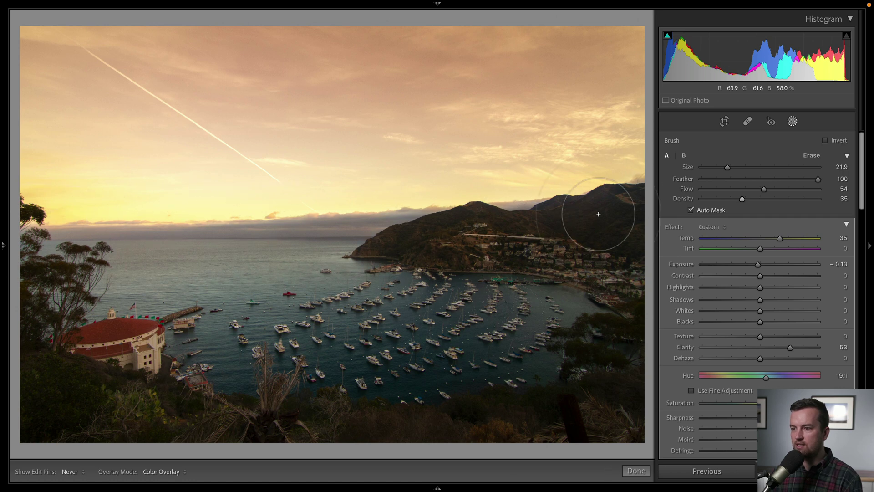
pyautogui.press('h')
pyautogui.hotkey('ctrl', 'z')
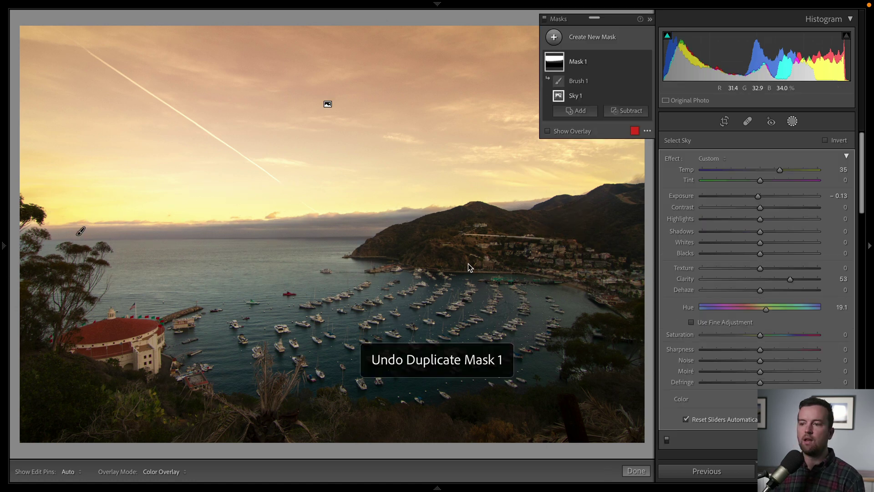
# Duplicate the sky mask and delete the brush component from the original Mask 1.
pyautogui.moveTo(1, 81)
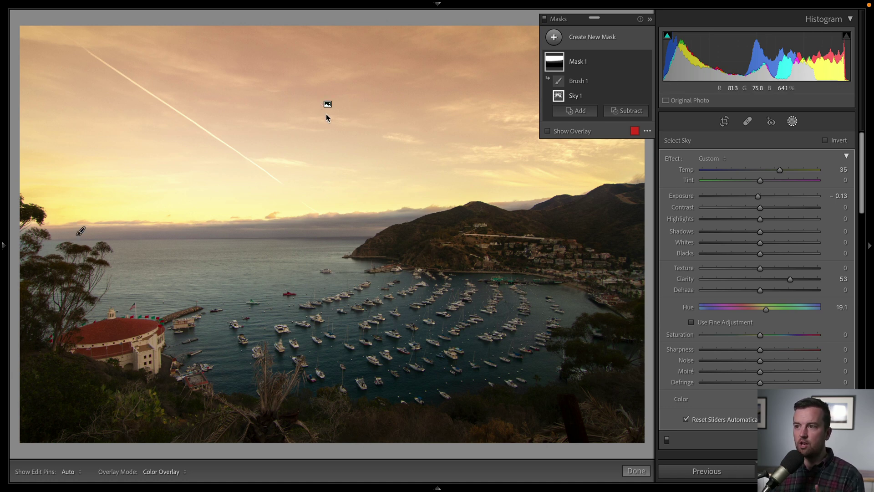
pyautogui.moveTo(327, 107)
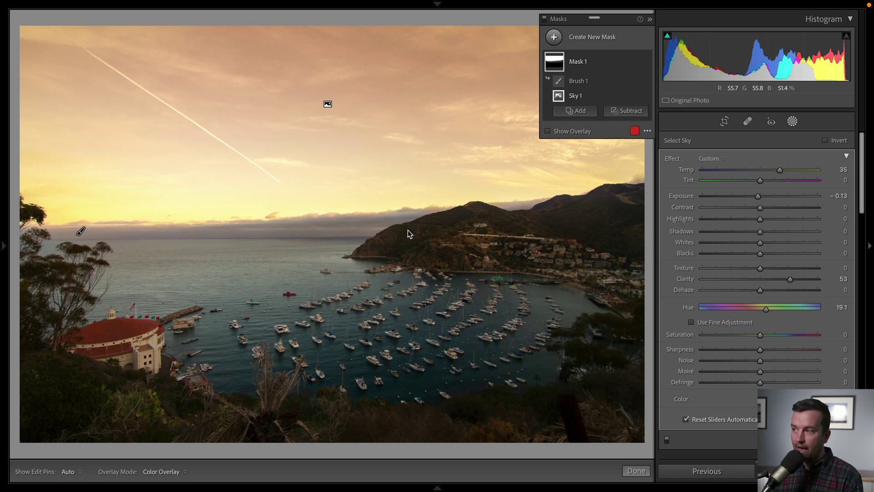
pyautogui.click(635, 62)
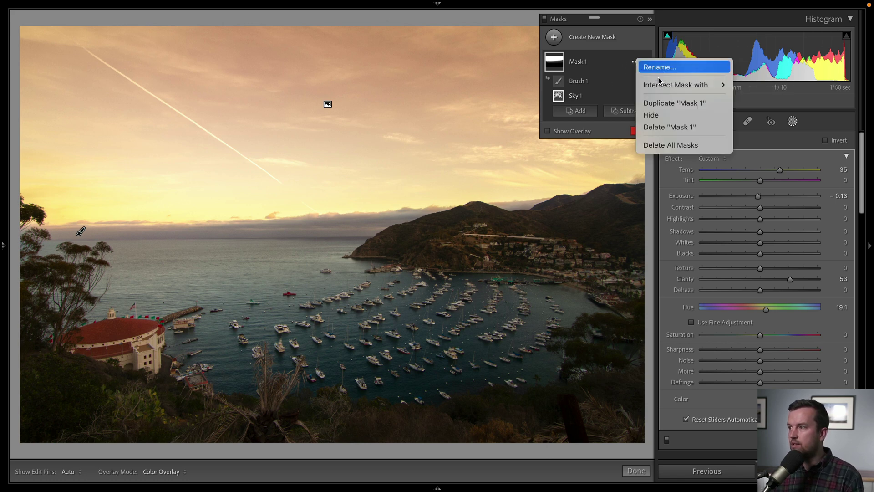
pyautogui.click(663, 104)
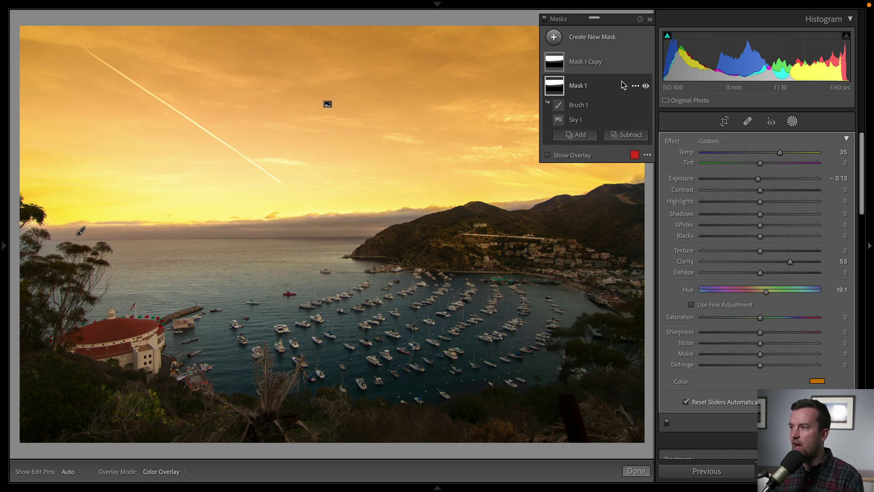
pyautogui.click(636, 105)
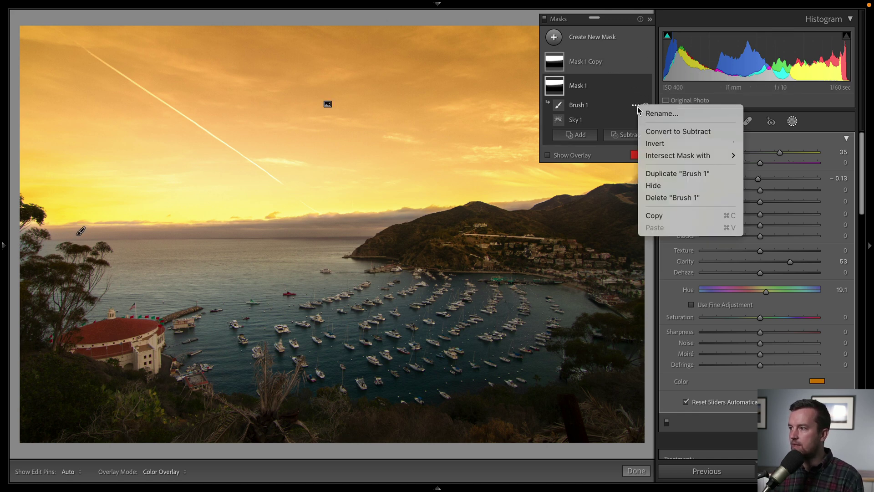
pyautogui.click(660, 199)
pyautogui.click(596, 106)
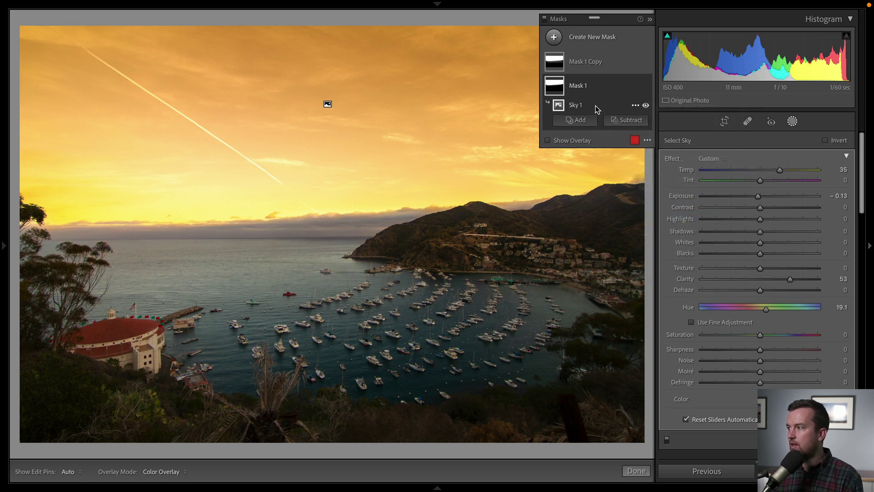
pyautogui.click(636, 106)
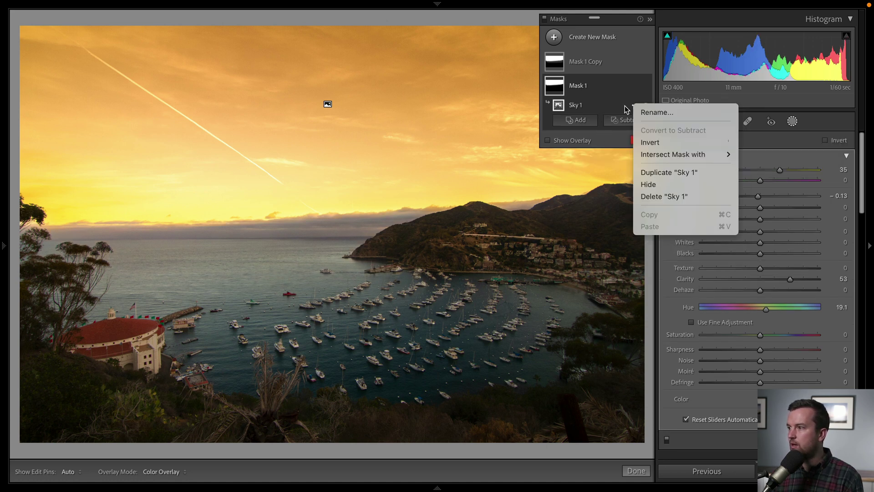
pyautogui.click(617, 110)
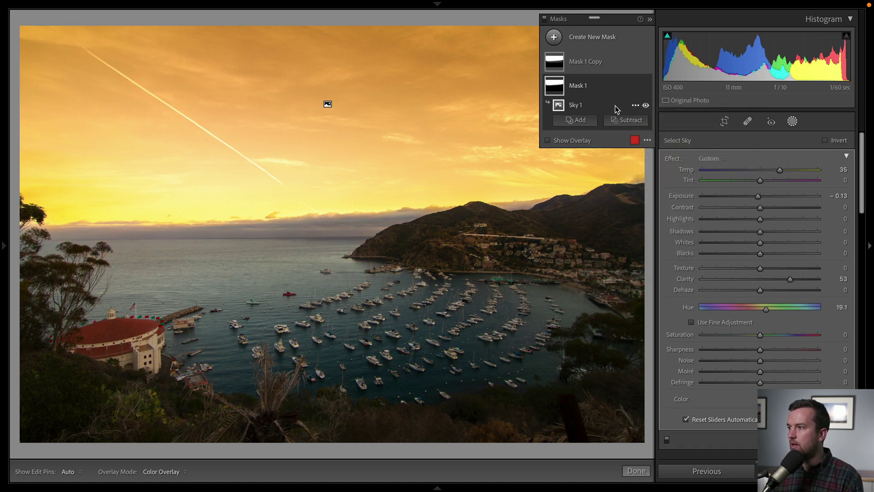
# Reset Clarity, Temp and Hue on the original Mask 1 and remove its orange color tint.
pyautogui.doubleClick(791, 279)
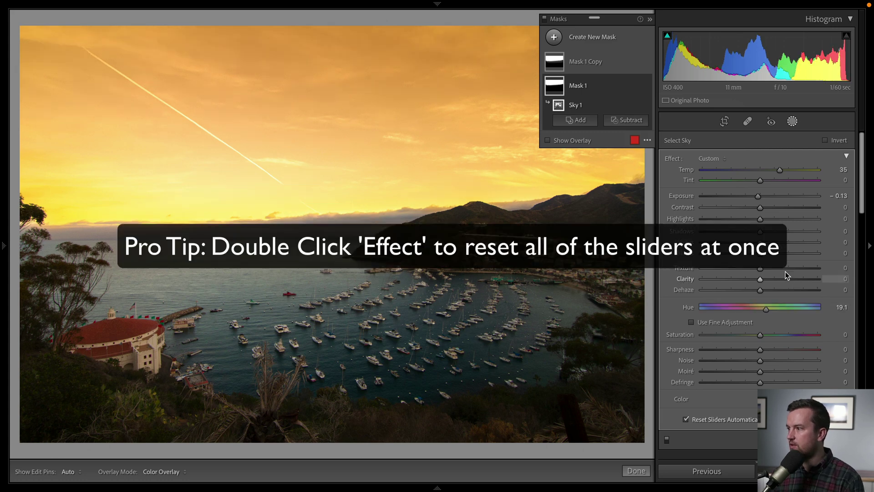
pyautogui.doubleClick(778, 169)
pyautogui.doubleClick(765, 310)
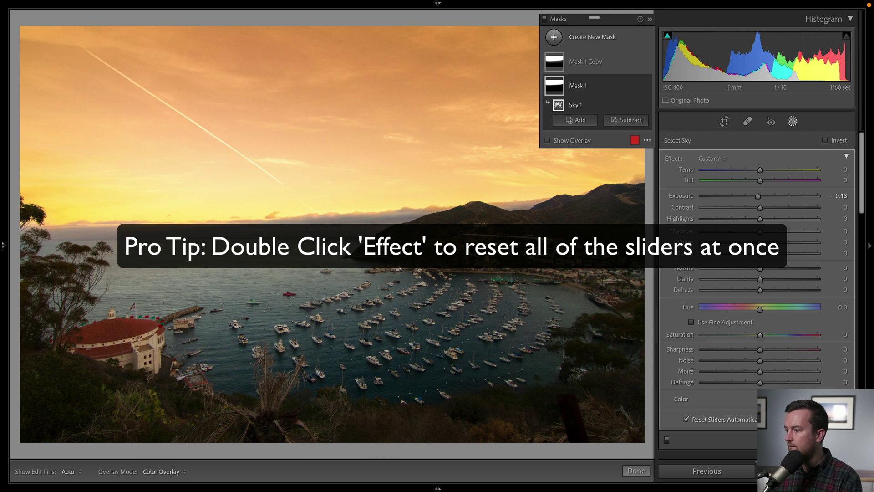
pyautogui.click(769, 399)
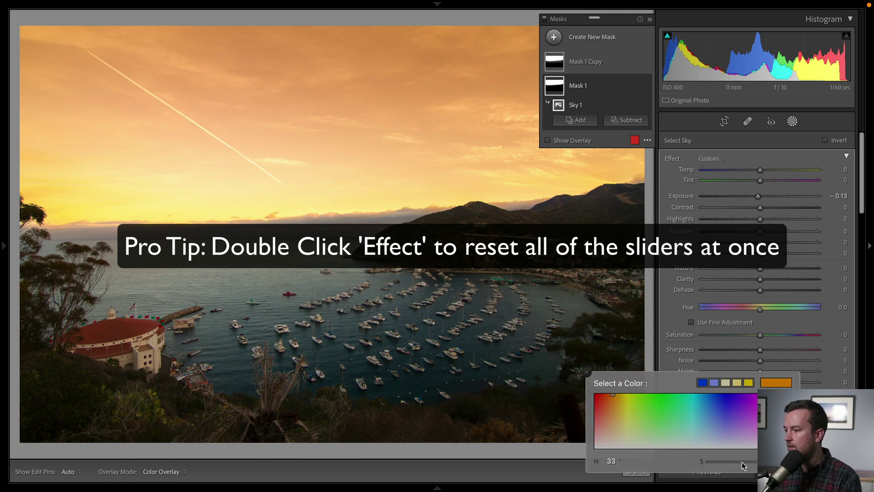
pyautogui.moveTo(744, 465); pyautogui.dragTo(709, 461)
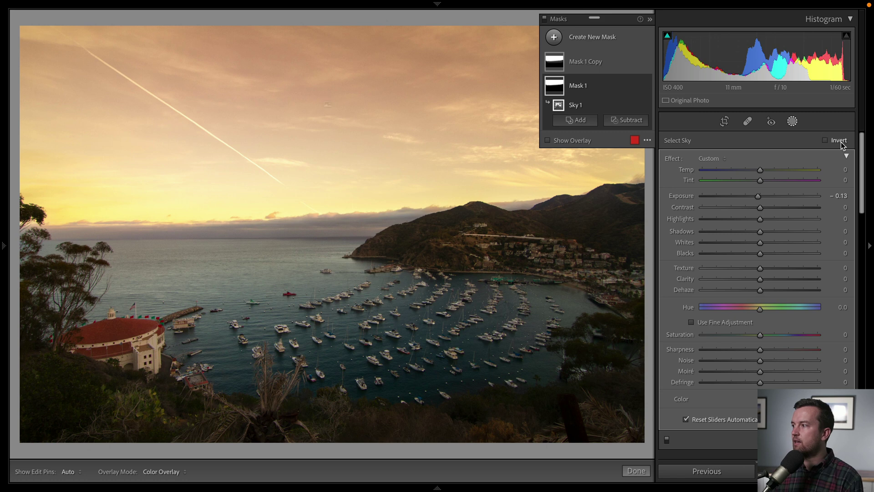
# Invert the original mask's sky selection to cover the foreground, and set Temp -24, Exposure 0.83, Shadows 14 and Blacks -19.
pyautogui.click(826, 141)
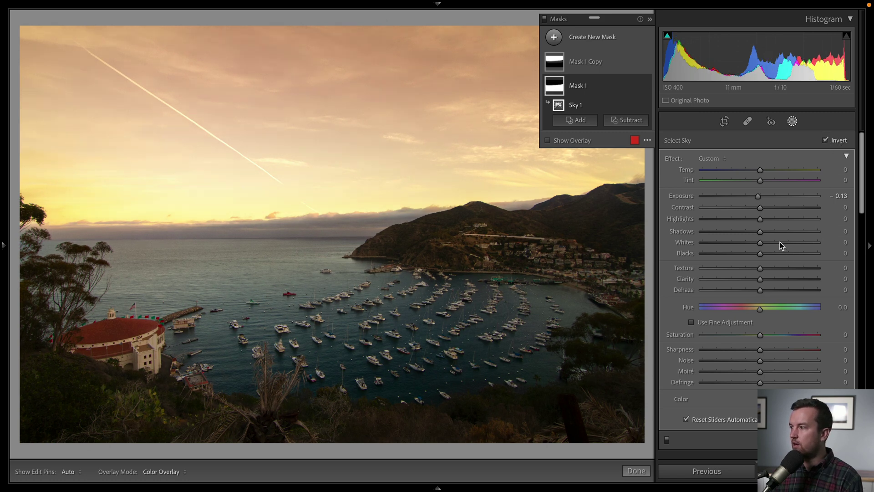
pyautogui.moveTo(758, 194)
pyautogui.mouseDown()
pyautogui.moveTo(770, 197)
pyautogui.moveTo(752, 170)
pyautogui.moveTo(738, 175)
pyautogui.moveTo(753, 171)
pyautogui.moveTo(745, 172)
pyautogui.moveTo(772, 195)
pyautogui.mouseUp()
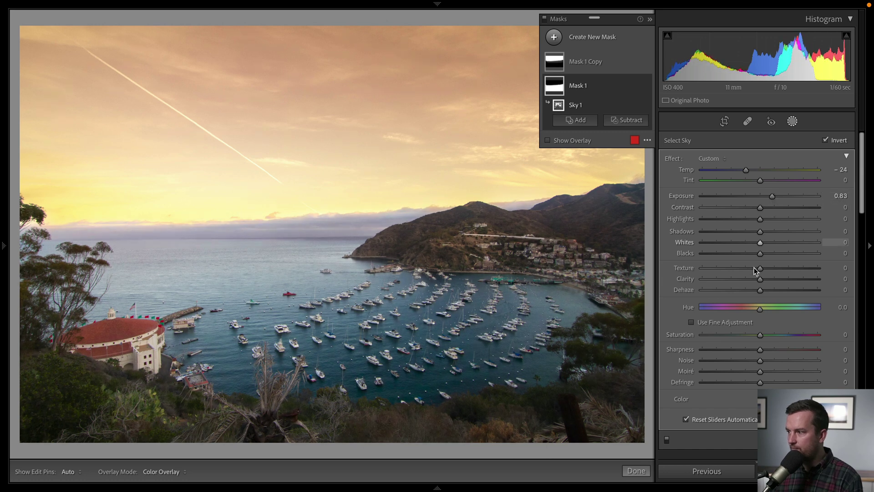
pyautogui.moveTo(760, 254); pyautogui.dragTo(770, 235)
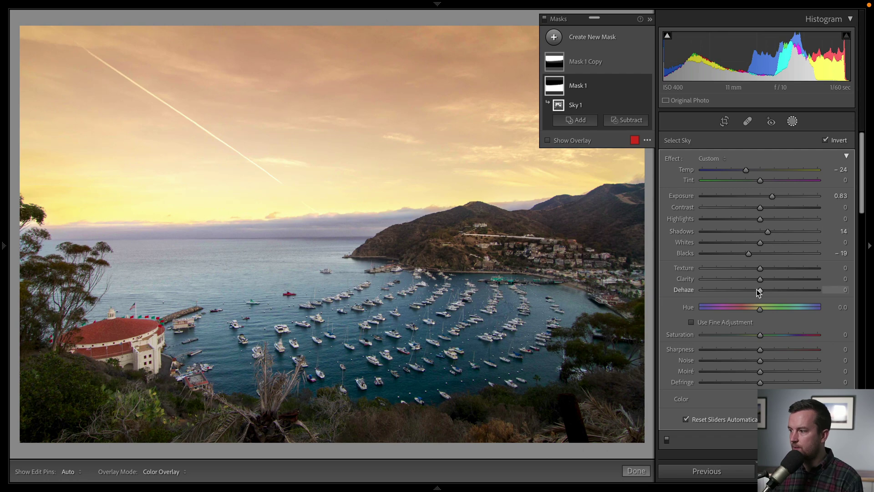
# Set the inverted mask's Saturation to 34 and compare the harbor photo before and after the edits.
pyautogui.moveTo(762, 335); pyautogui.dragTo(780, 338)
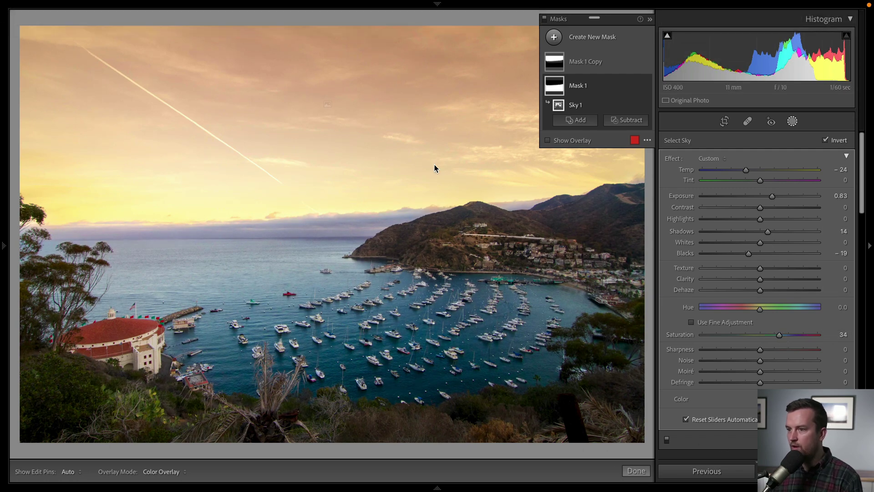
pyautogui.press('\\')
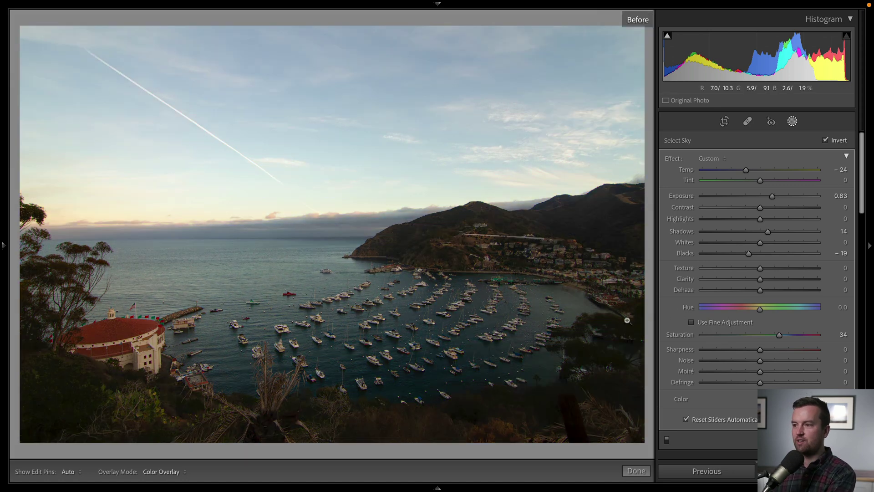
pyautogui.press('\\')
pyautogui.press('\\')
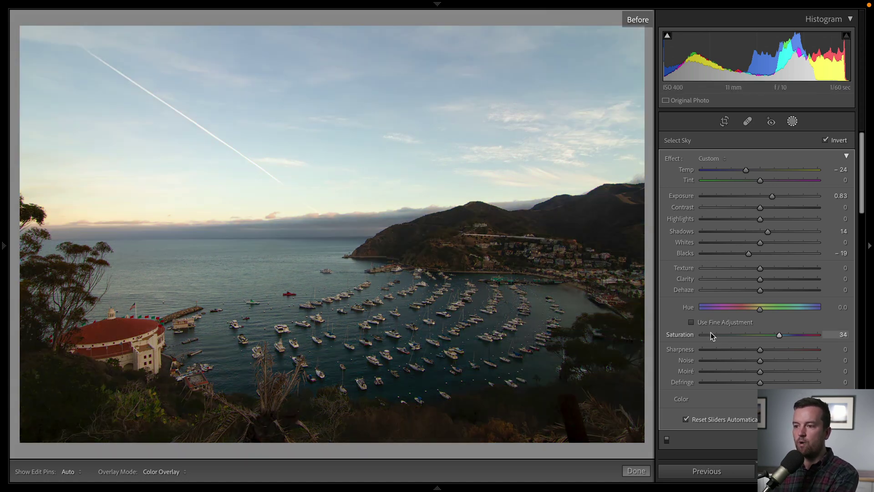
pyautogui.press('\\')
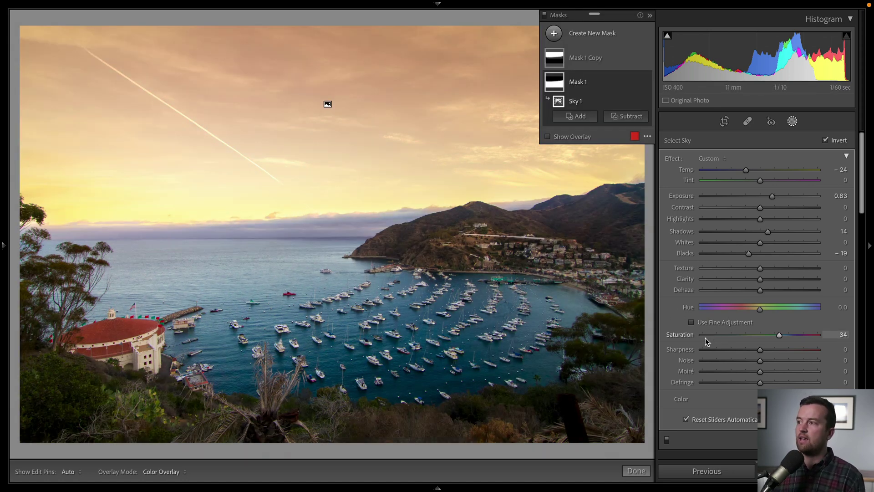